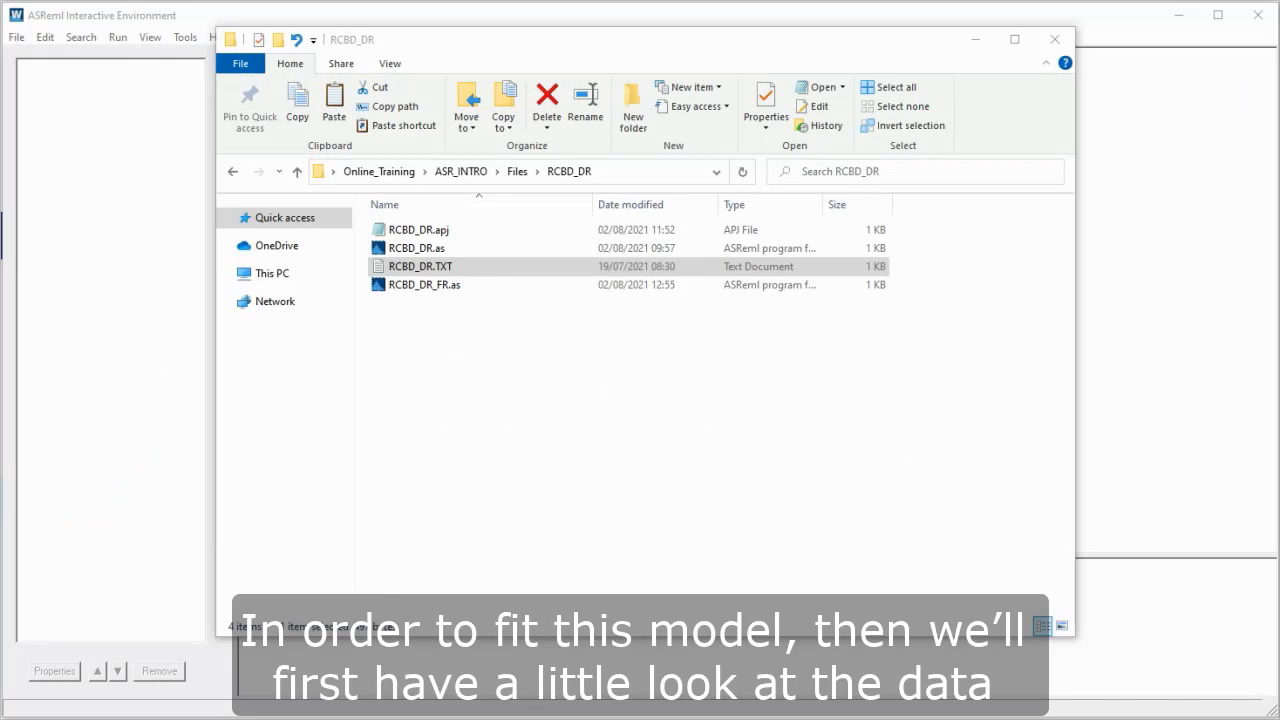
{"action": "double_click", "coordinate": [592, 266]}
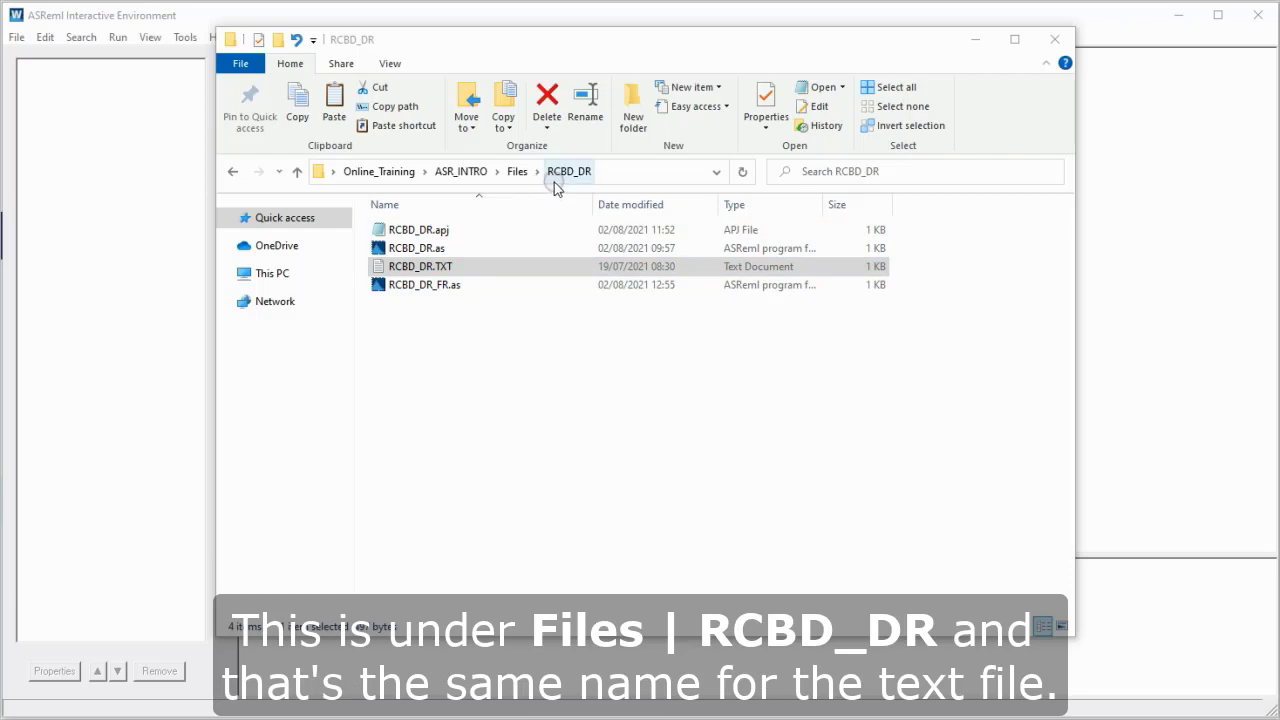
{"action": "left_click", "coordinate": [446, 271]}
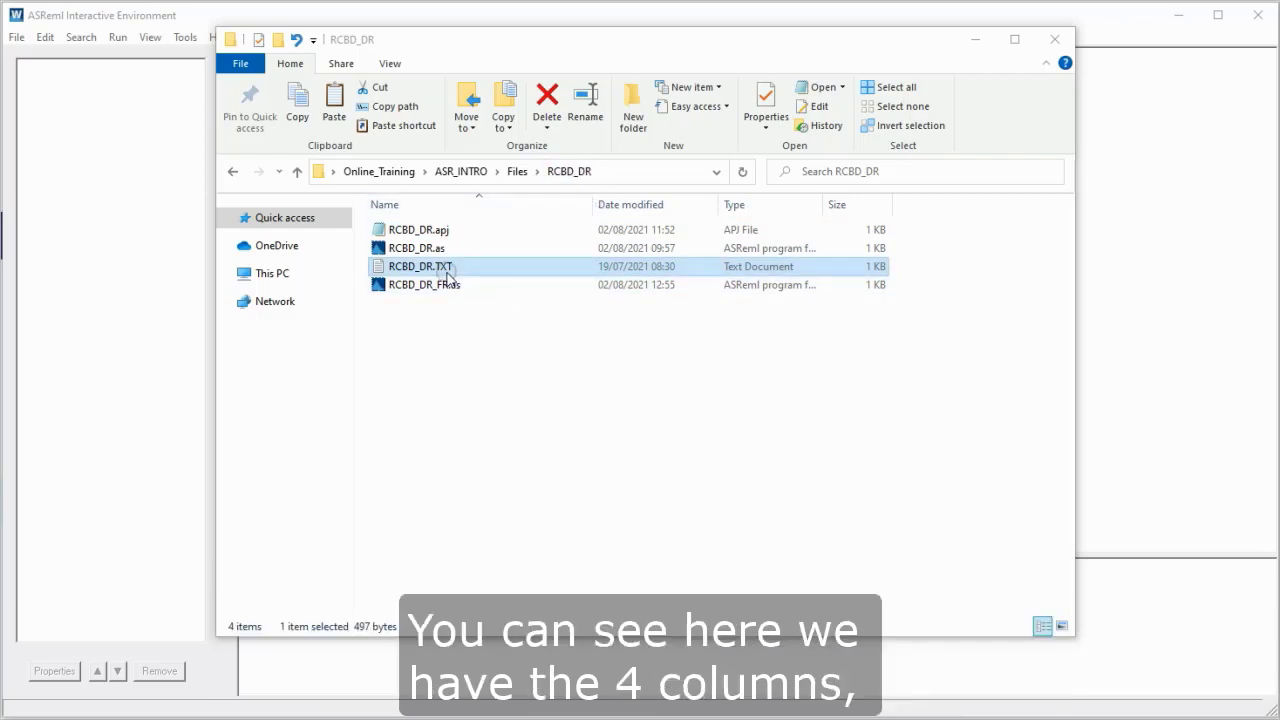
Step: Open RCBD_DR.TXT in Notepad, highlight doctor 7's treatment A, B and C rows, then close it
{"action": "double_click", "coordinate": [446, 271]}
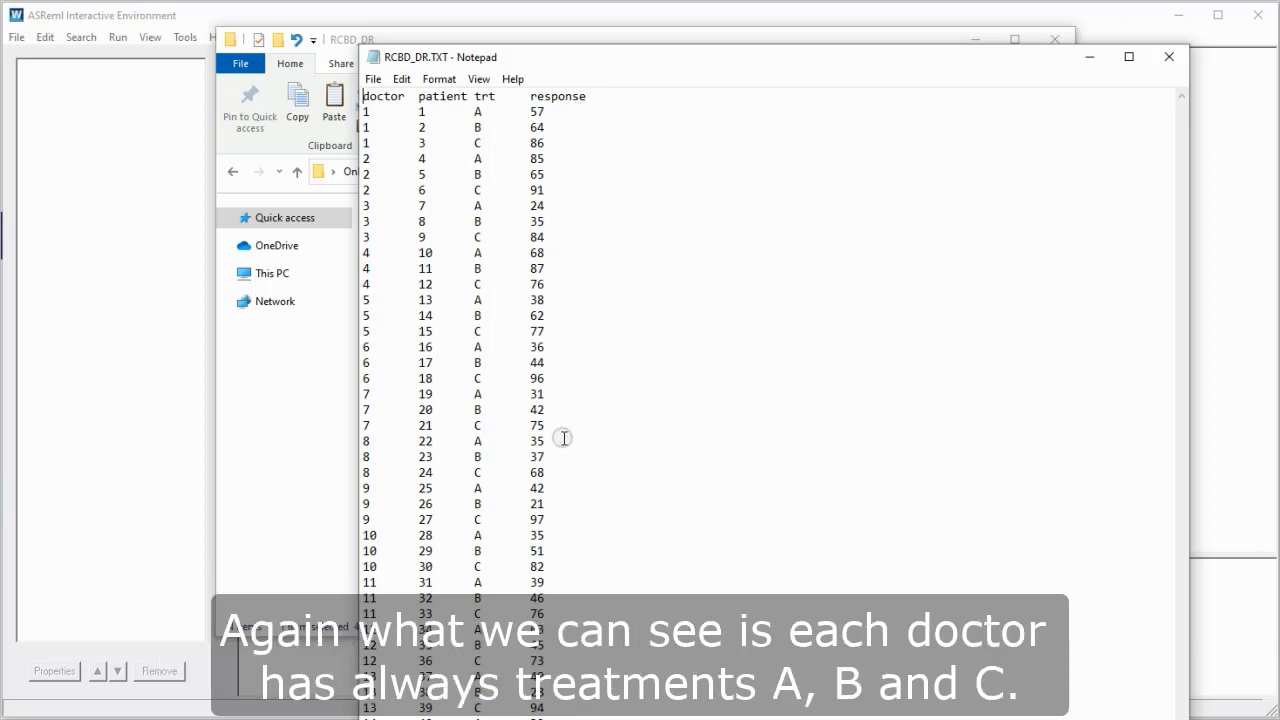
{"action": "left_click", "coordinate": [362, 399]}
{"action": "left_click_drag", "start_coordinate": [365, 399], "coordinate": [573, 431]}
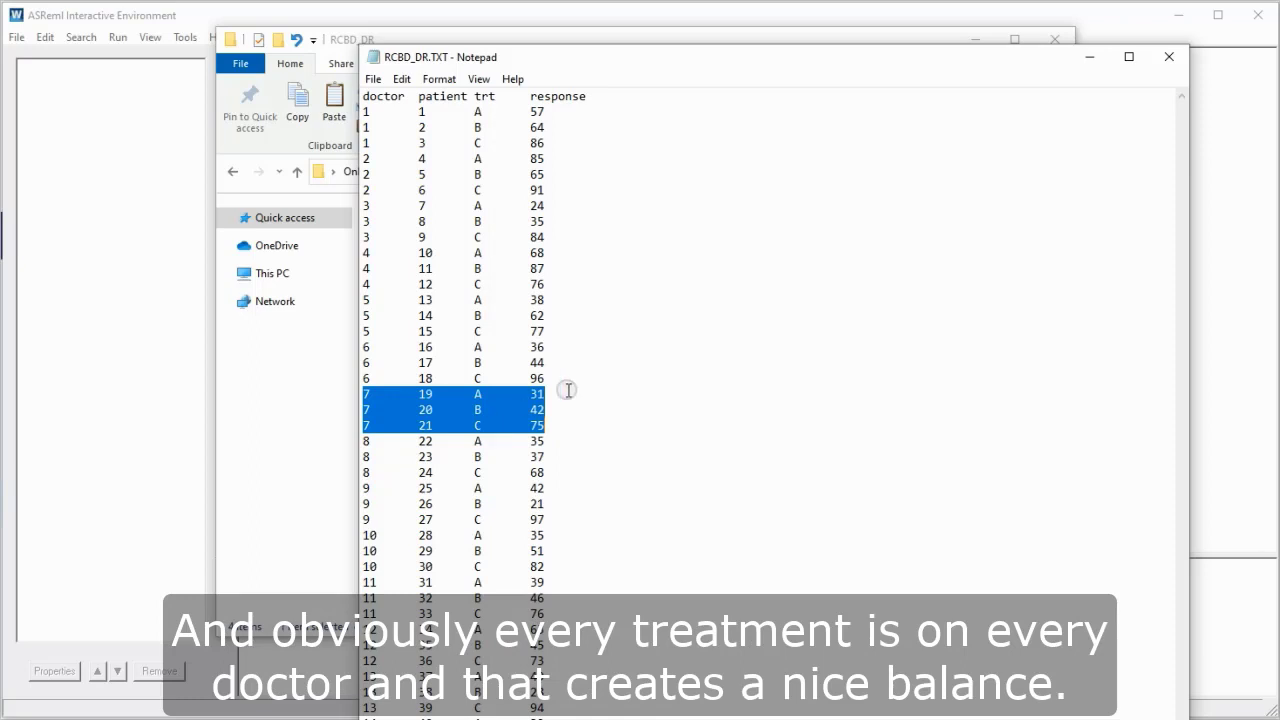
{"action": "left_click", "coordinate": [1162, 65]}
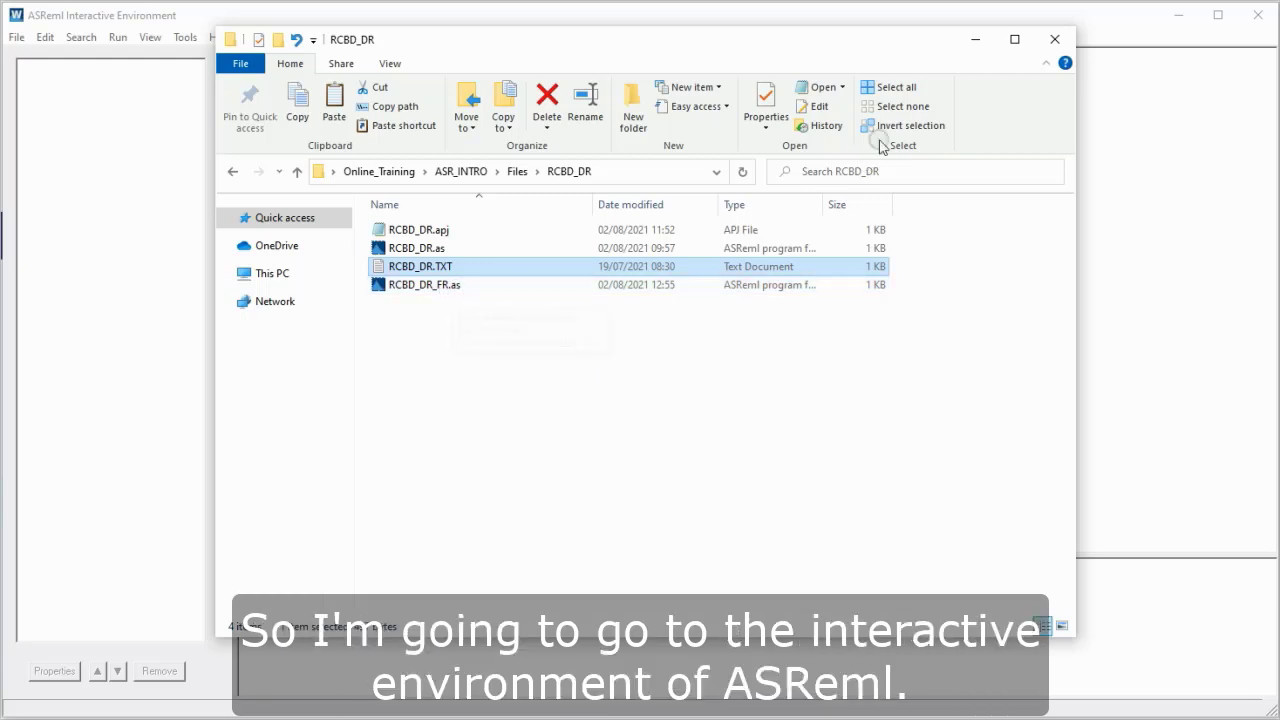
Step: Create the RCBD_DR_FR project from the existing program file RCBD_DR_FR.as
{"action": "left_click", "coordinate": [970, 40]}
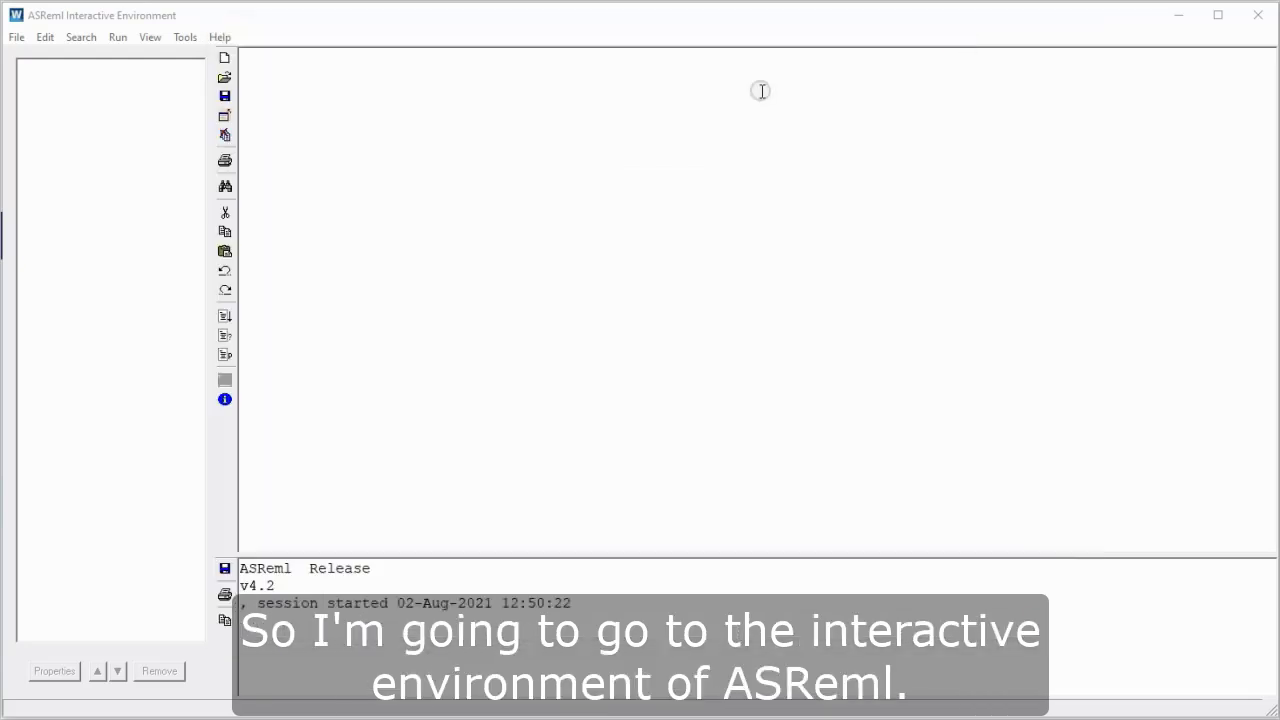
{"action": "left_click", "coordinate": [16, 37]}
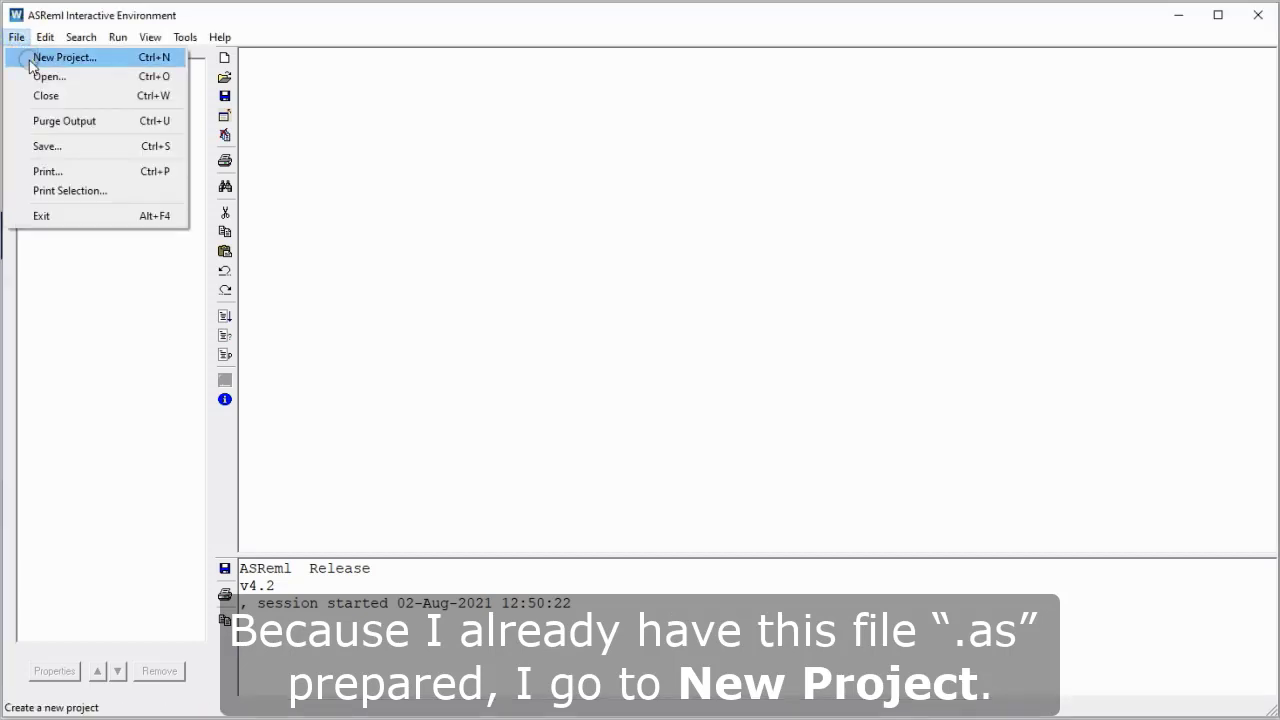
{"action": "left_click", "coordinate": [50, 66]}
{"action": "left_click", "coordinate": [517, 303]}
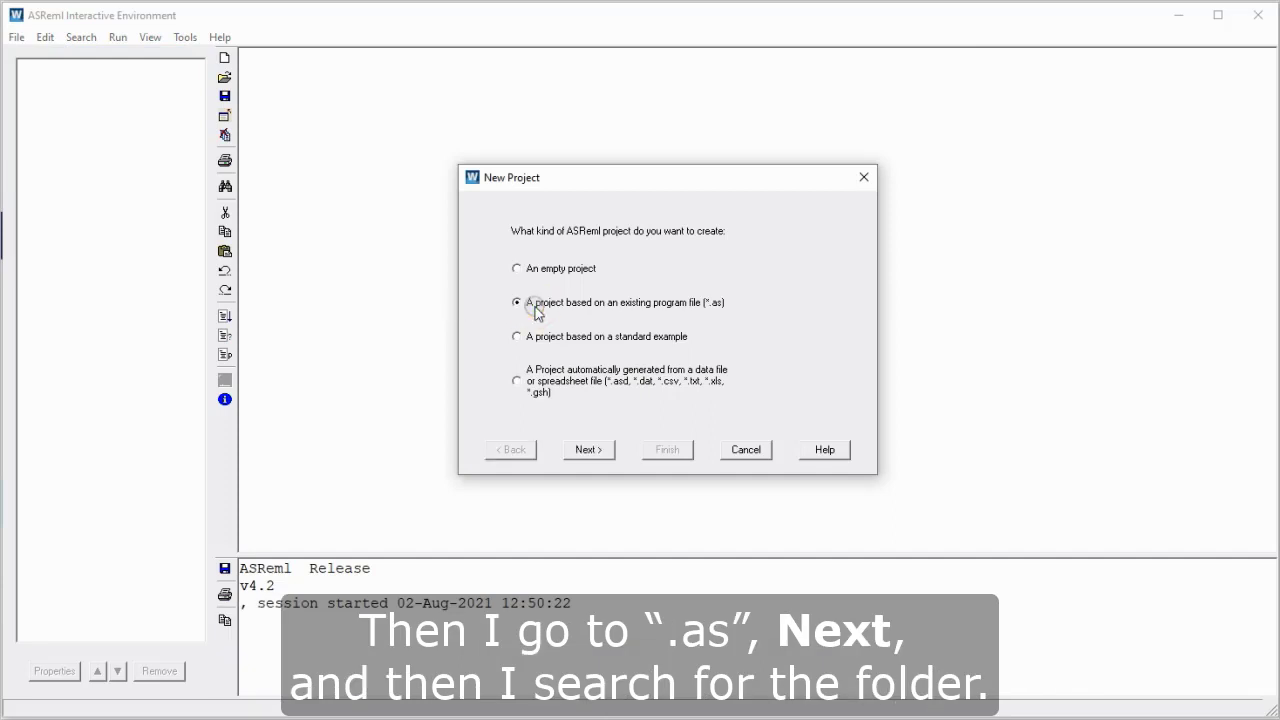
{"action": "left_click", "coordinate": [587, 451]}
{"action": "left_click", "coordinate": [586, 451]}
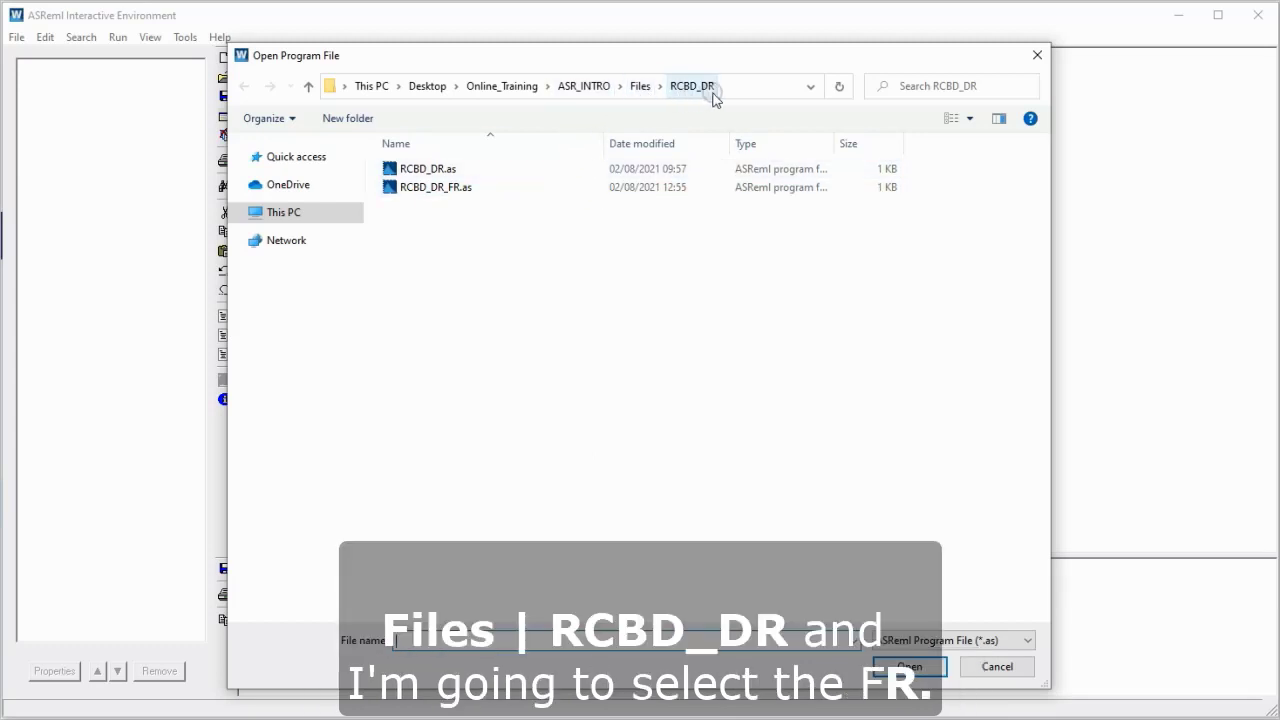
{"action": "double_click", "coordinate": [424, 193]}
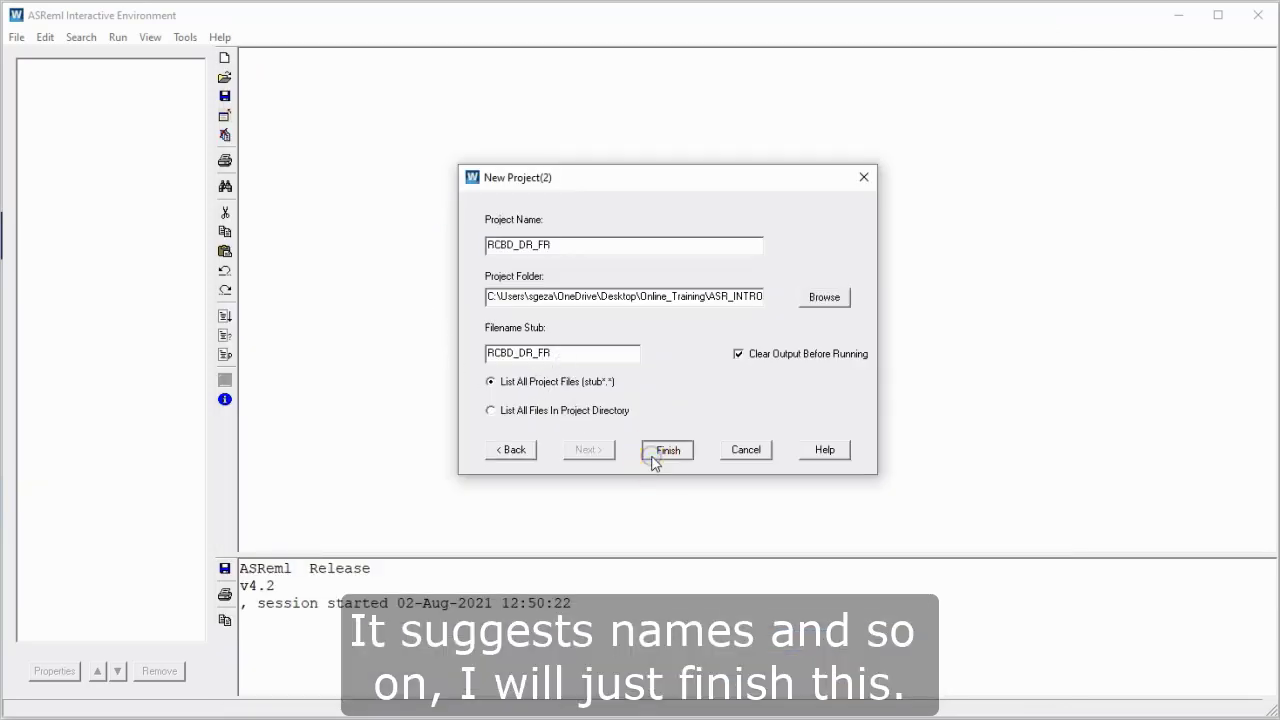
{"action": "left_click", "coordinate": [652, 460]}
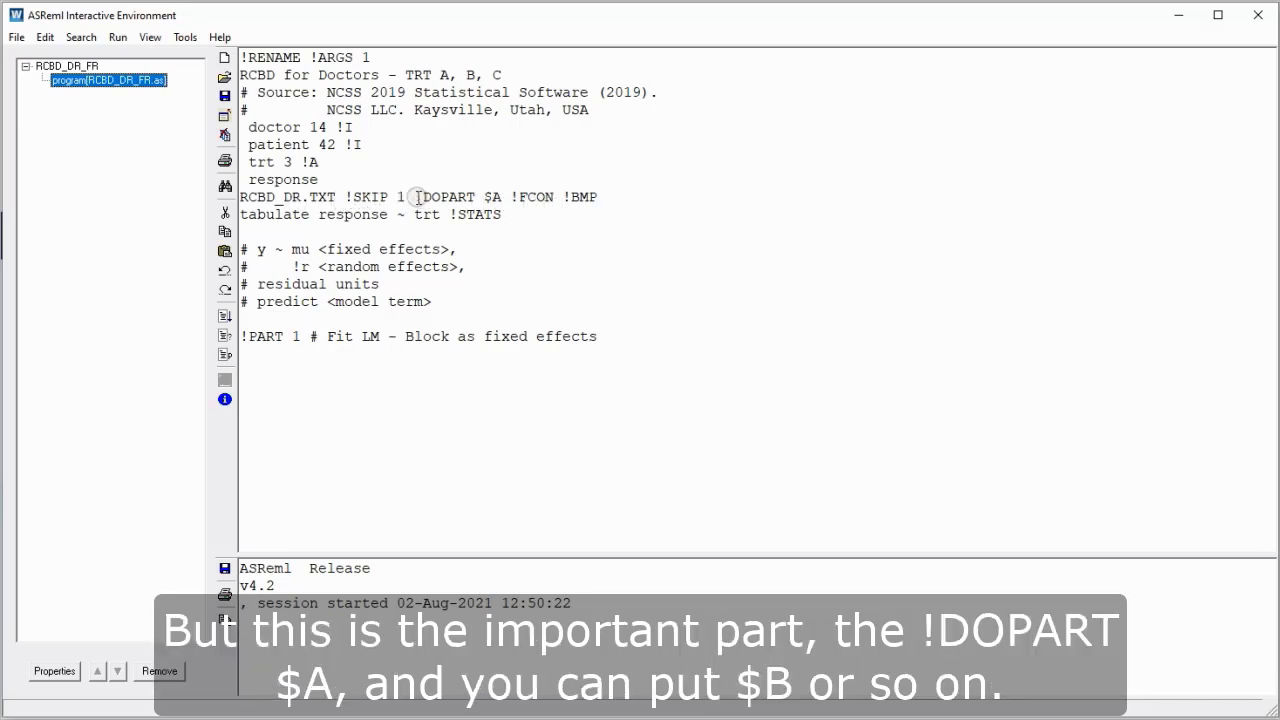
{"action": "left_click_drag", "start_coordinate": [417, 197], "coordinate": [506, 197]}
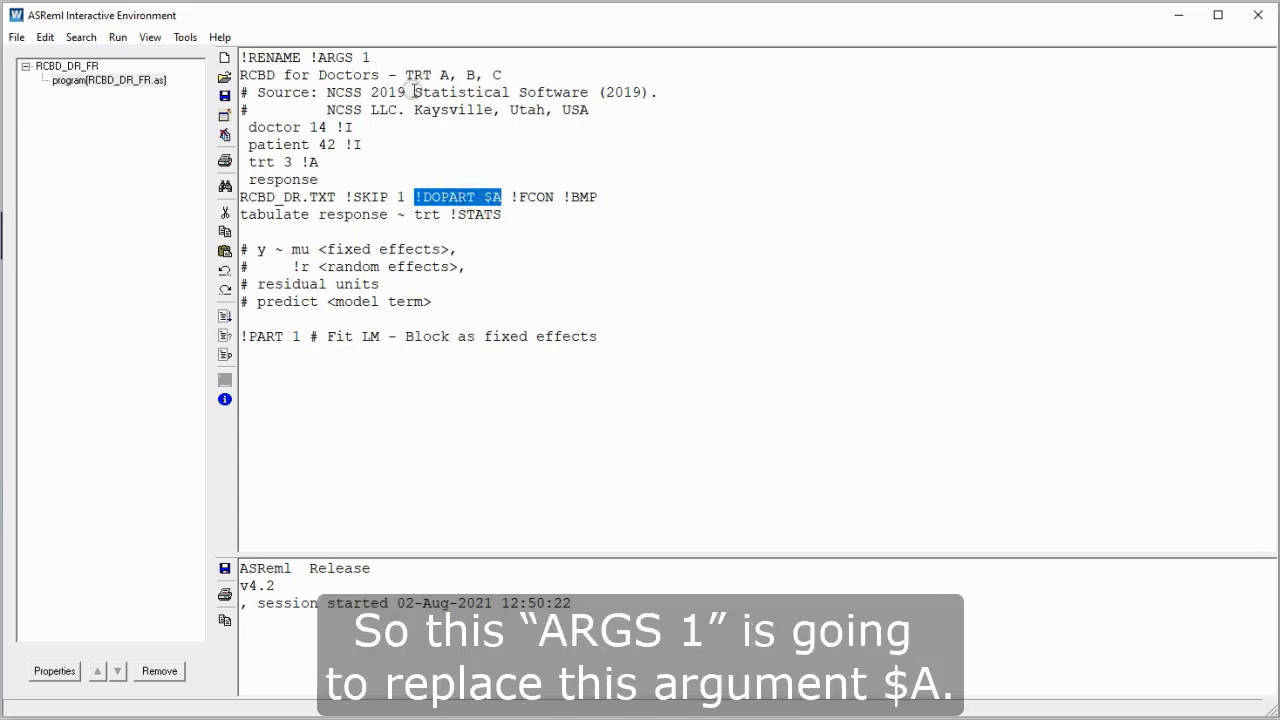
{"action": "left_click", "coordinate": [490, 205]}
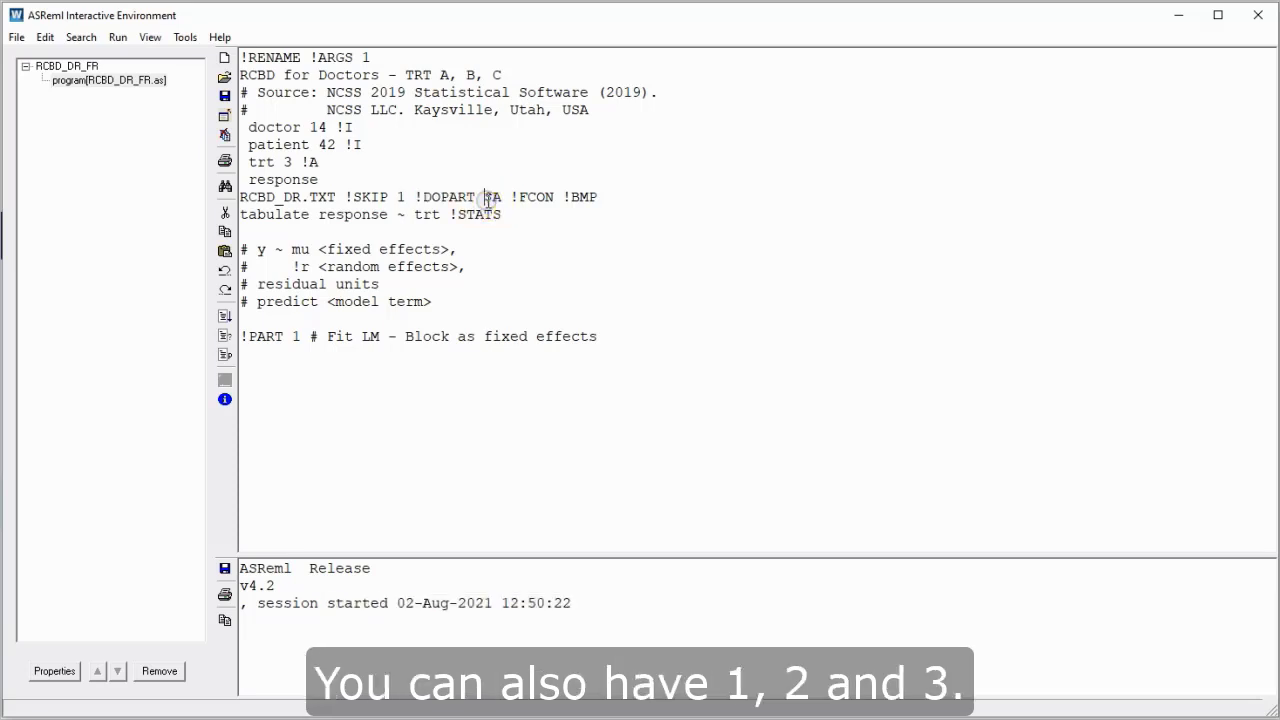
{"action": "left_click", "coordinate": [405, 57]}
{"action": "type", "text": "2 3"}
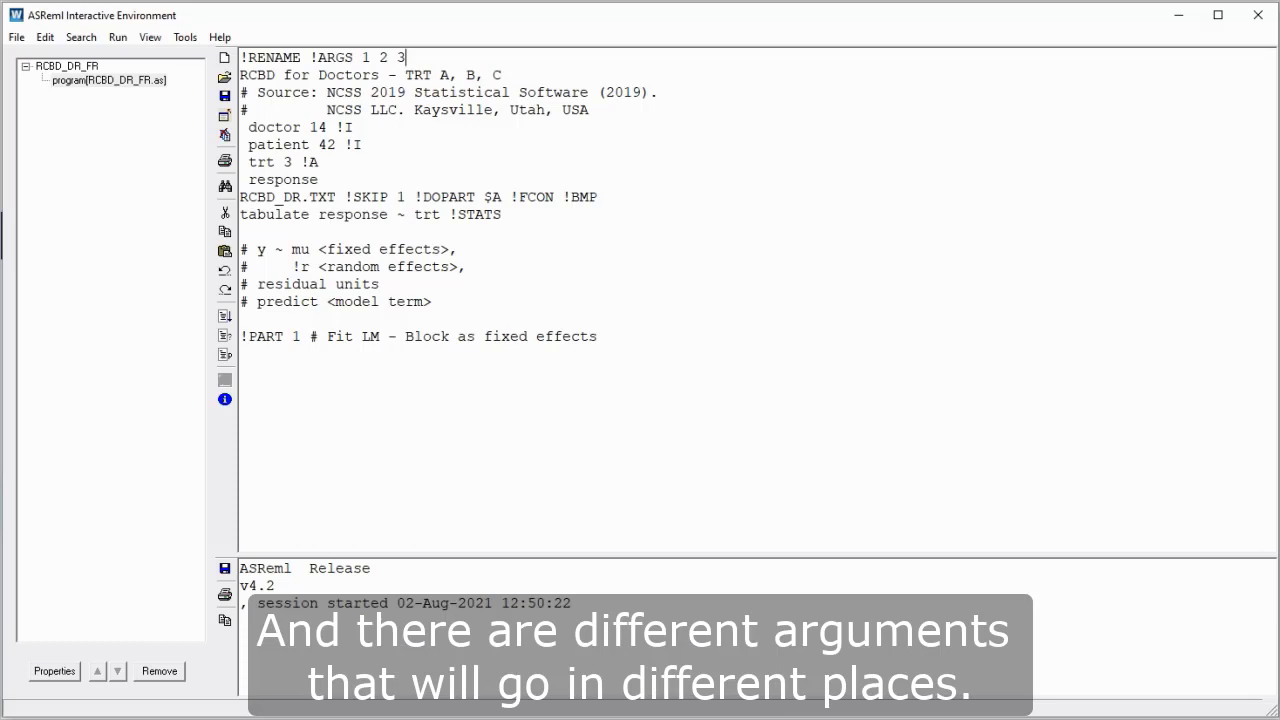
{"action": "key", "text": "BackSpace"}
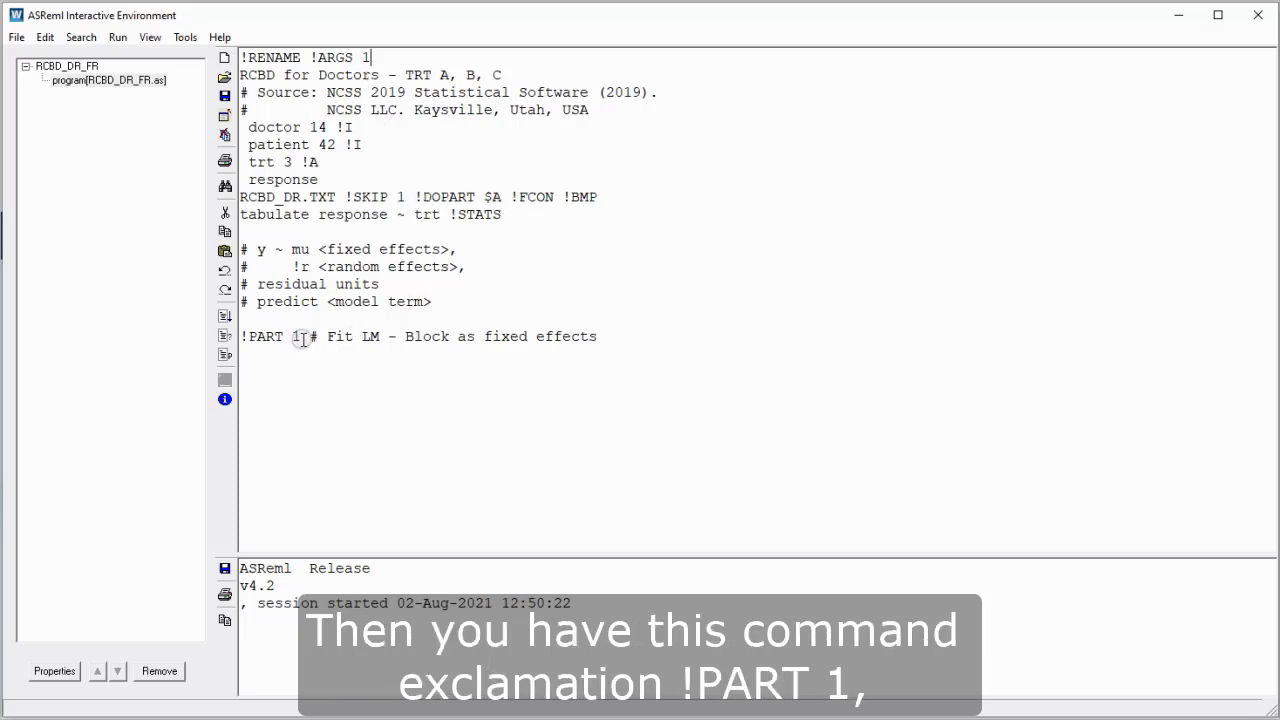
Step: Add '!PART 2 # Fit LM - Block as random effects' below !PART 1, with a blank line above it
{"action": "left_click_drag", "start_coordinate": [301, 337], "coordinate": [241, 337]}
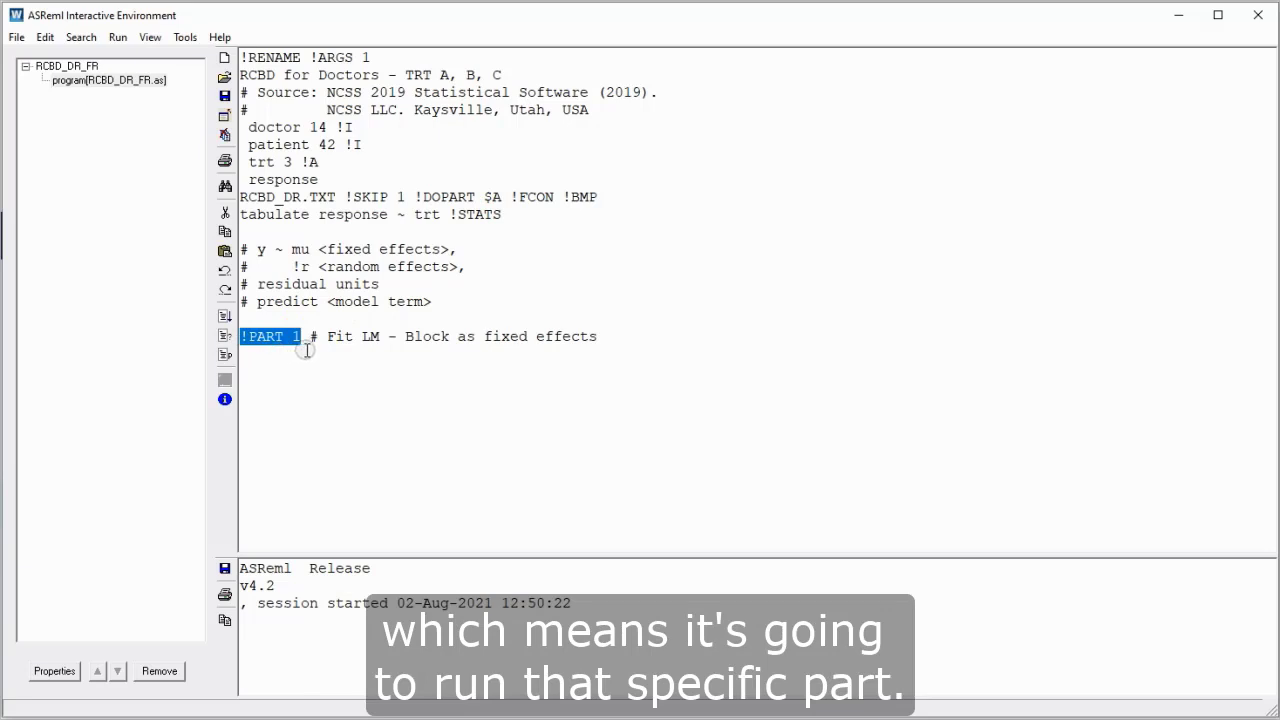
{"action": "left_click", "coordinate": [275, 383]}
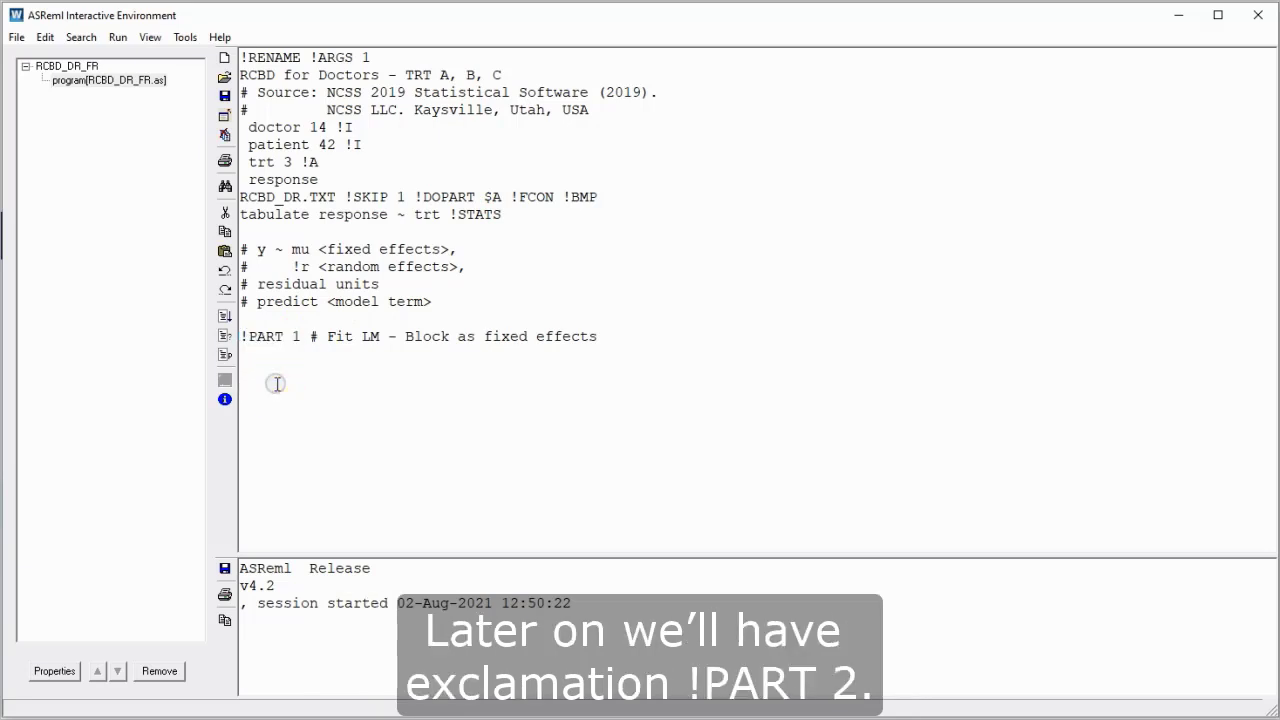
{"action": "type", "text": "!PART 2 # Fit"}
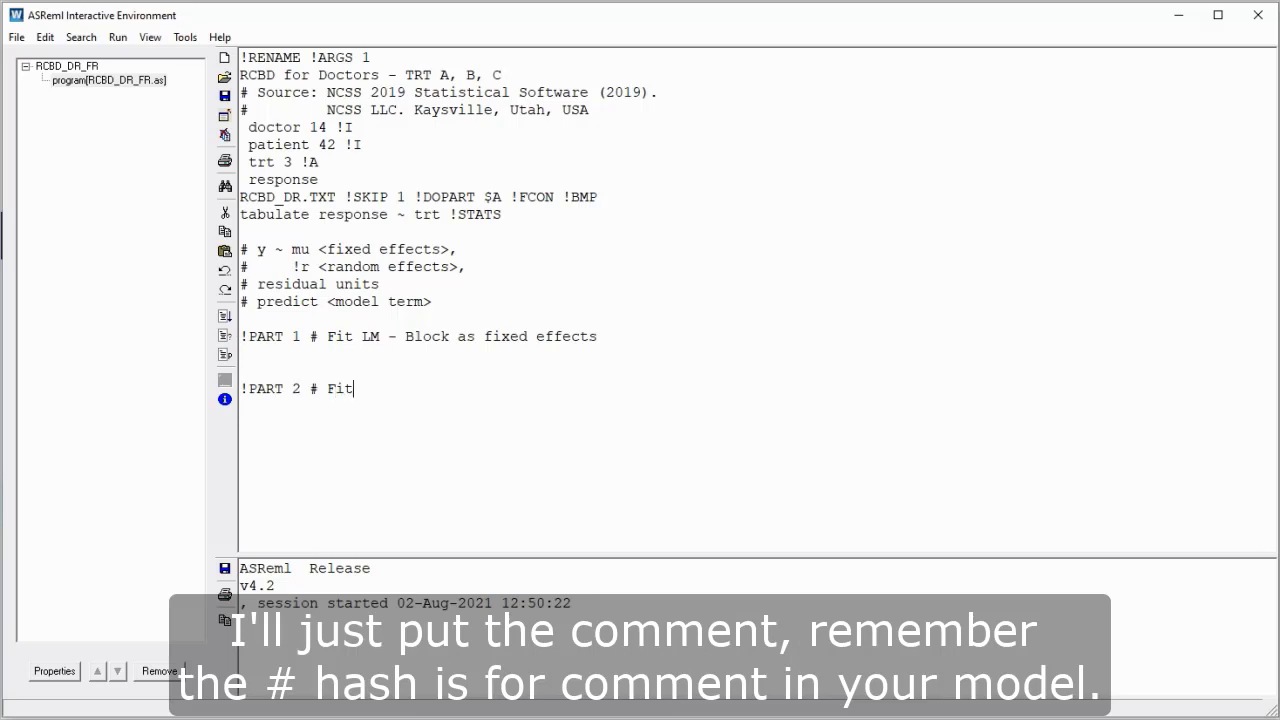
{"action": "type", "text": " LM "}
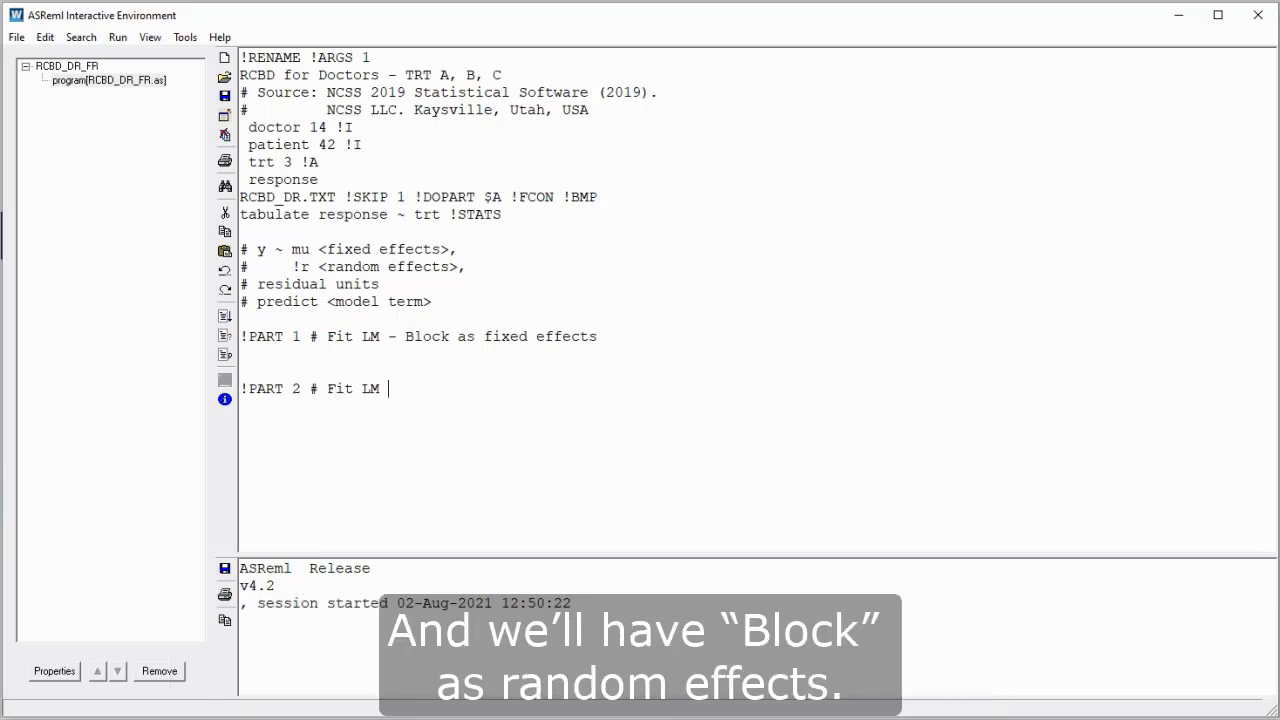
{"action": "type", "text": "- Block as random effec"}
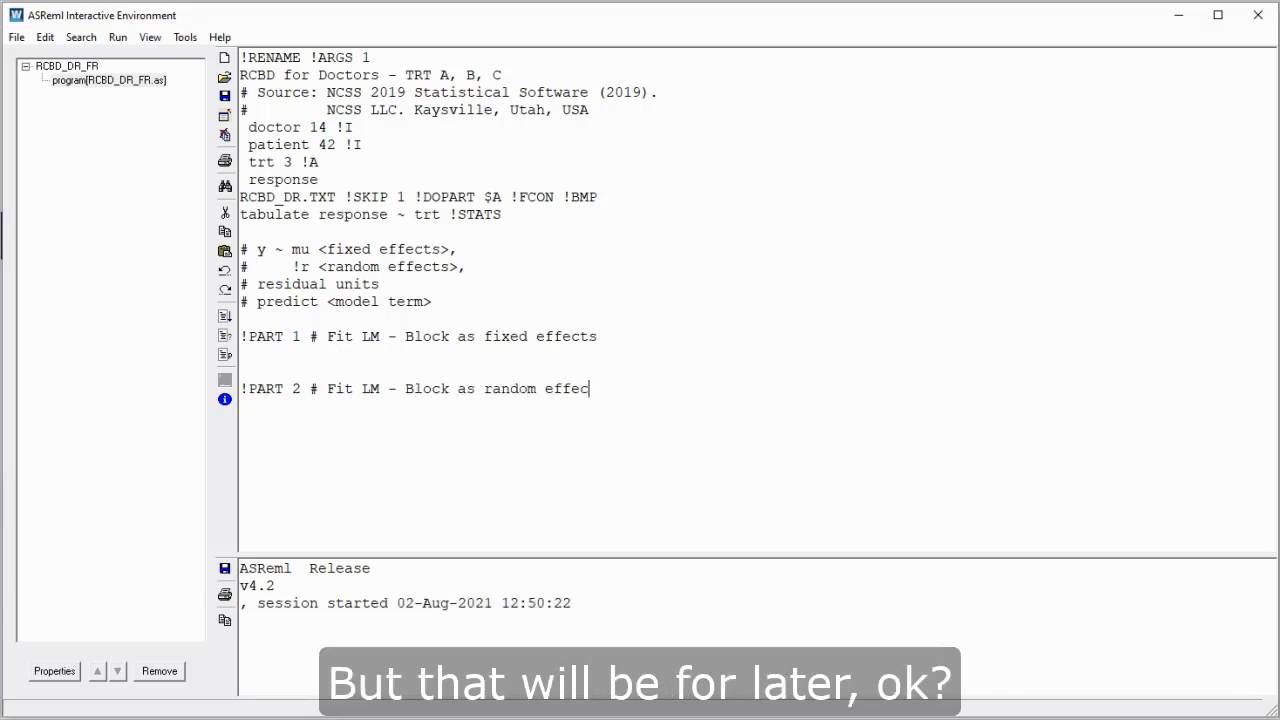
{"action": "type", "text": "ts"}
{"action": "left_click", "coordinate": [240, 354]}
{"action": "key", "text": "Return"}
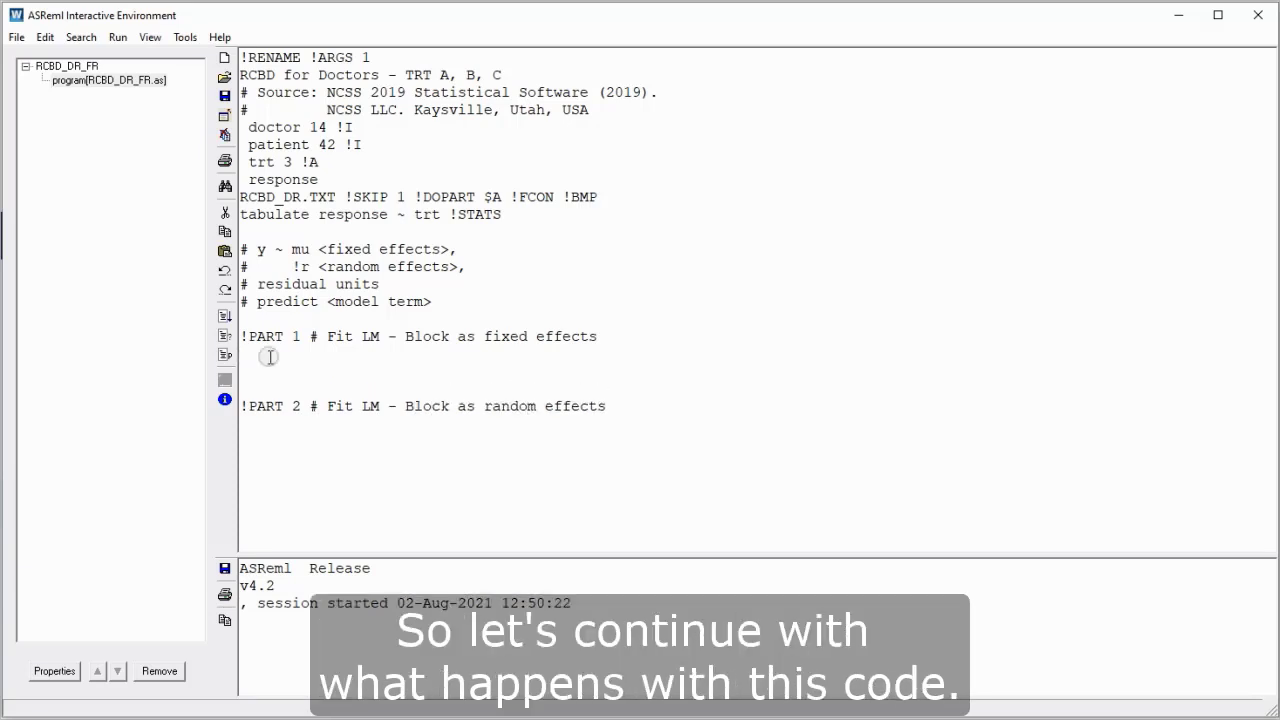
{"action": "left_click", "coordinate": [277, 197]}
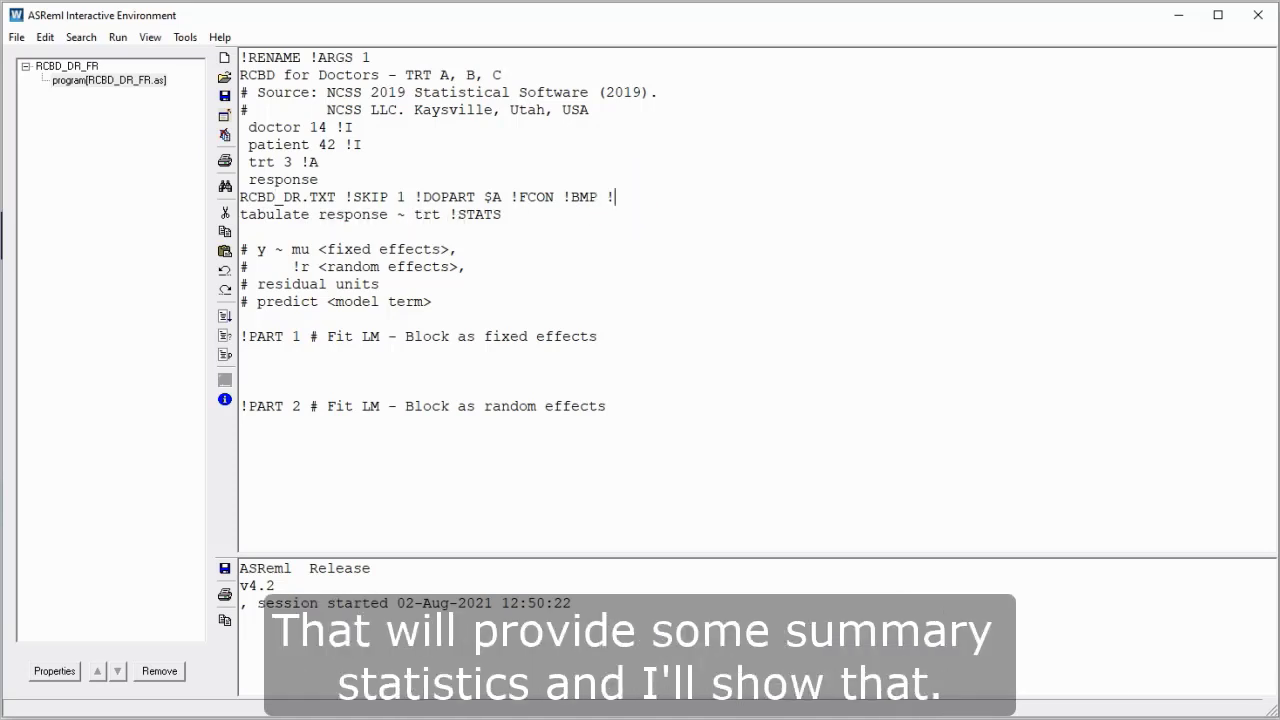
Step: Append !SUM after !BMP on the RCBD_DR.TXT data line
{"action": "type", "text": "!SUM"}
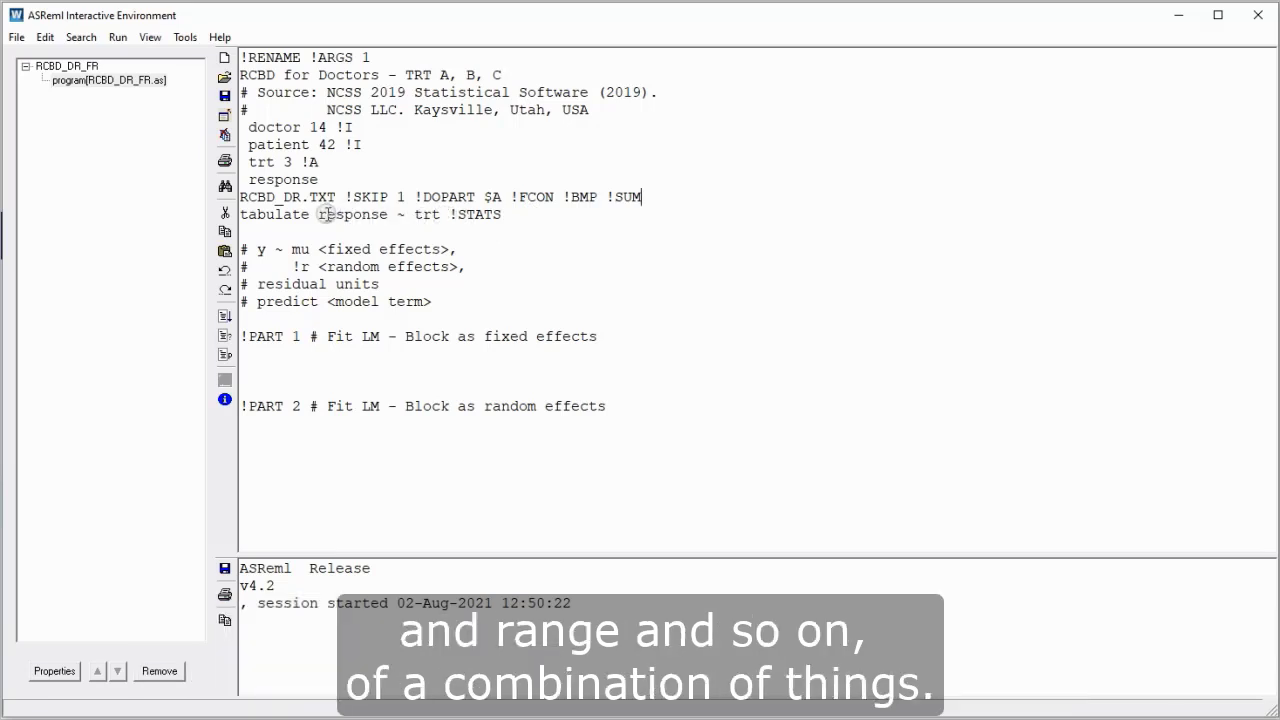
{"action": "left_click_drag", "start_coordinate": [318, 216], "coordinate": [440, 221]}
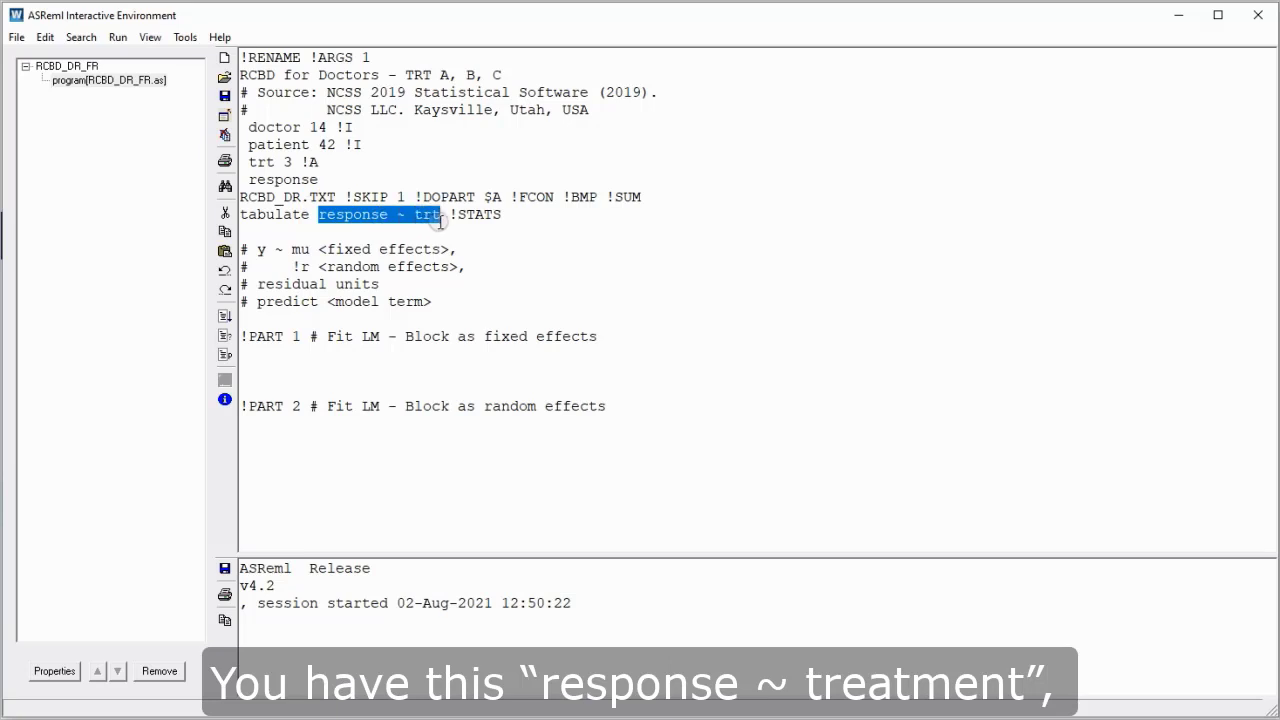
{"action": "left_click", "coordinate": [351, 230]}
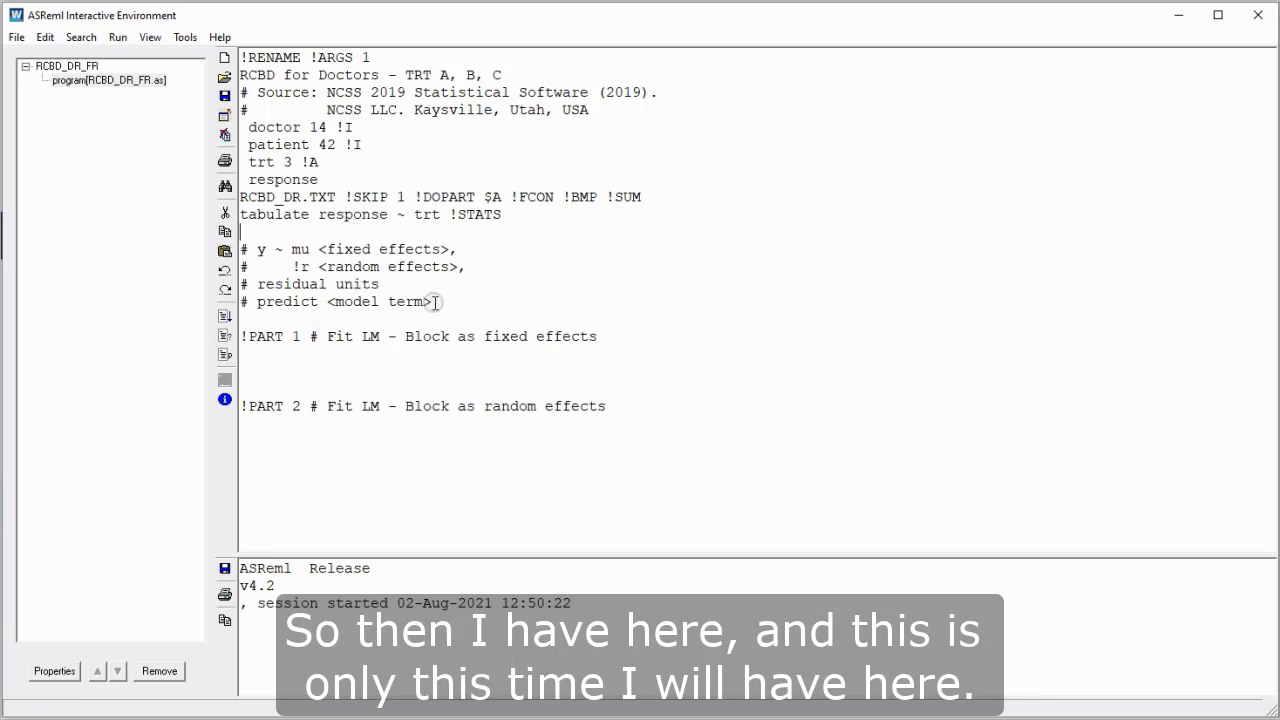
Step: Insert the comment line '# !f sparse fixed effects' beneath the !r random effects template line
{"action": "left_click_drag", "start_coordinate": [436, 303], "coordinate": [237, 248]}
{"action": "left_click", "coordinate": [282, 230]}
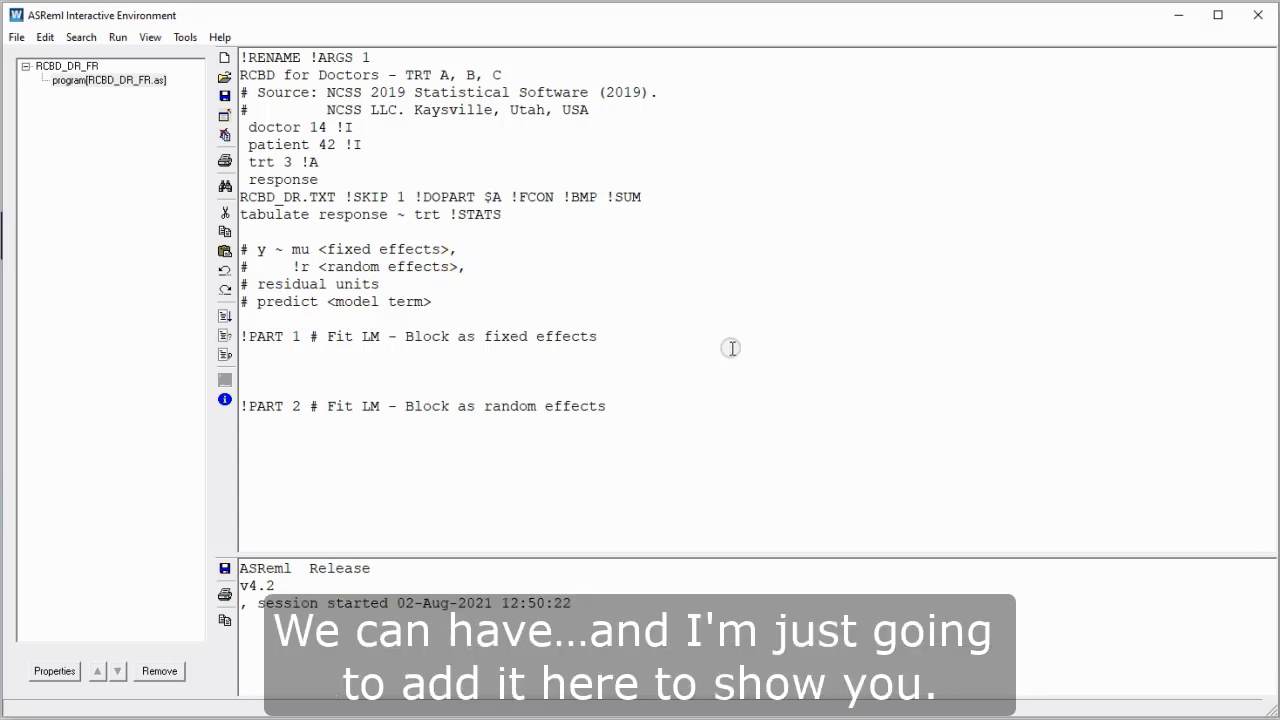
{"action": "key", "text": "Return"}
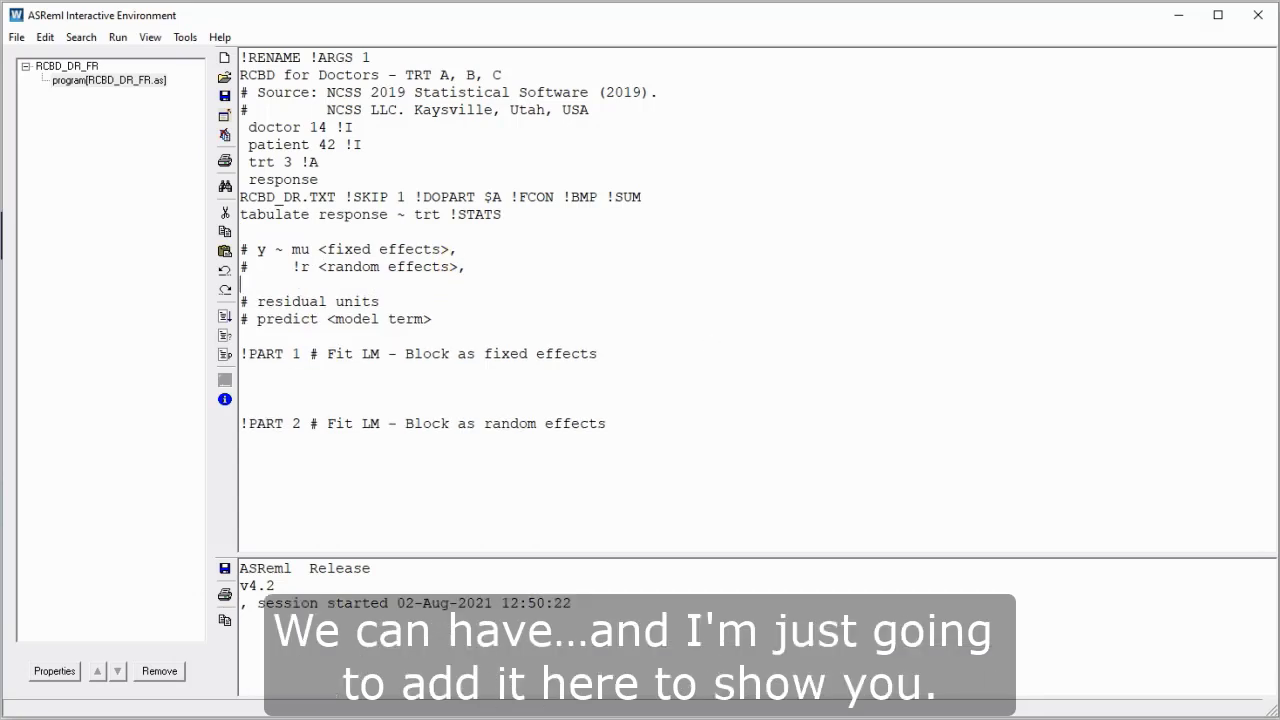
{"action": "type", "text": "#  "}
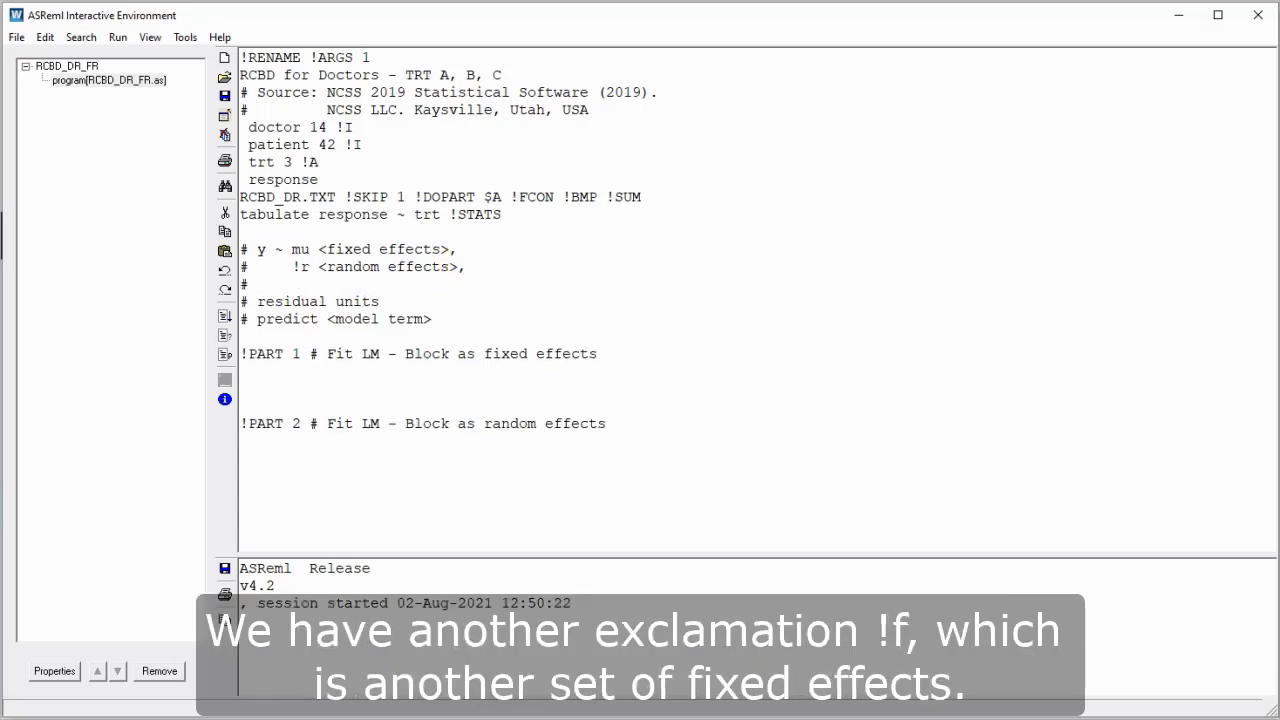
{"action": "type", "text": "   !f <"}
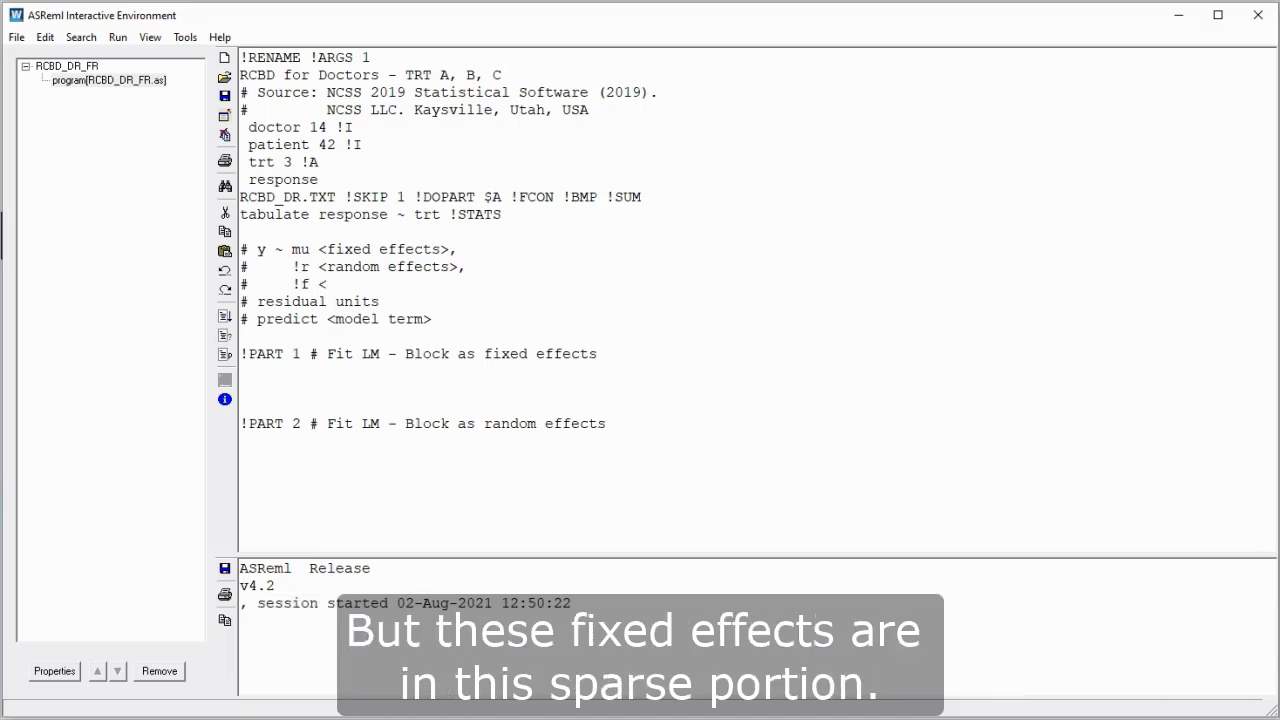
{"action": "type", "text": "sparse fix"}
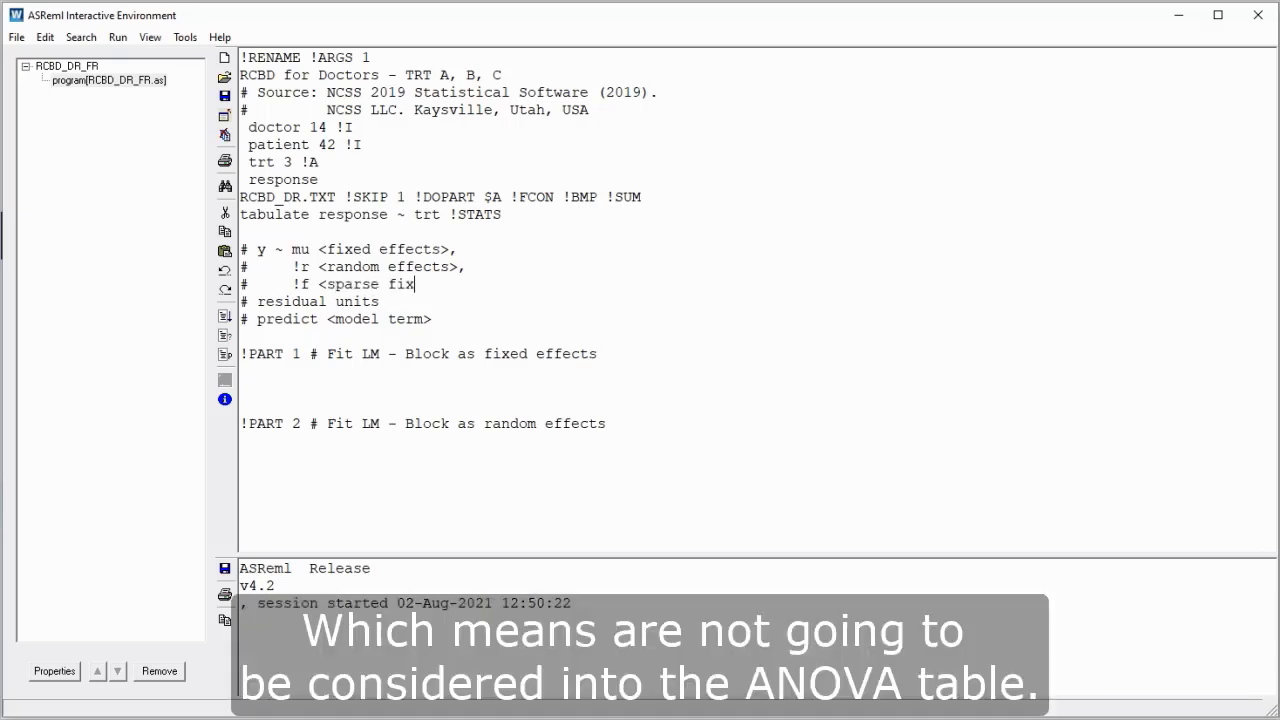
{"action": "type", "text": "ed effects>"}
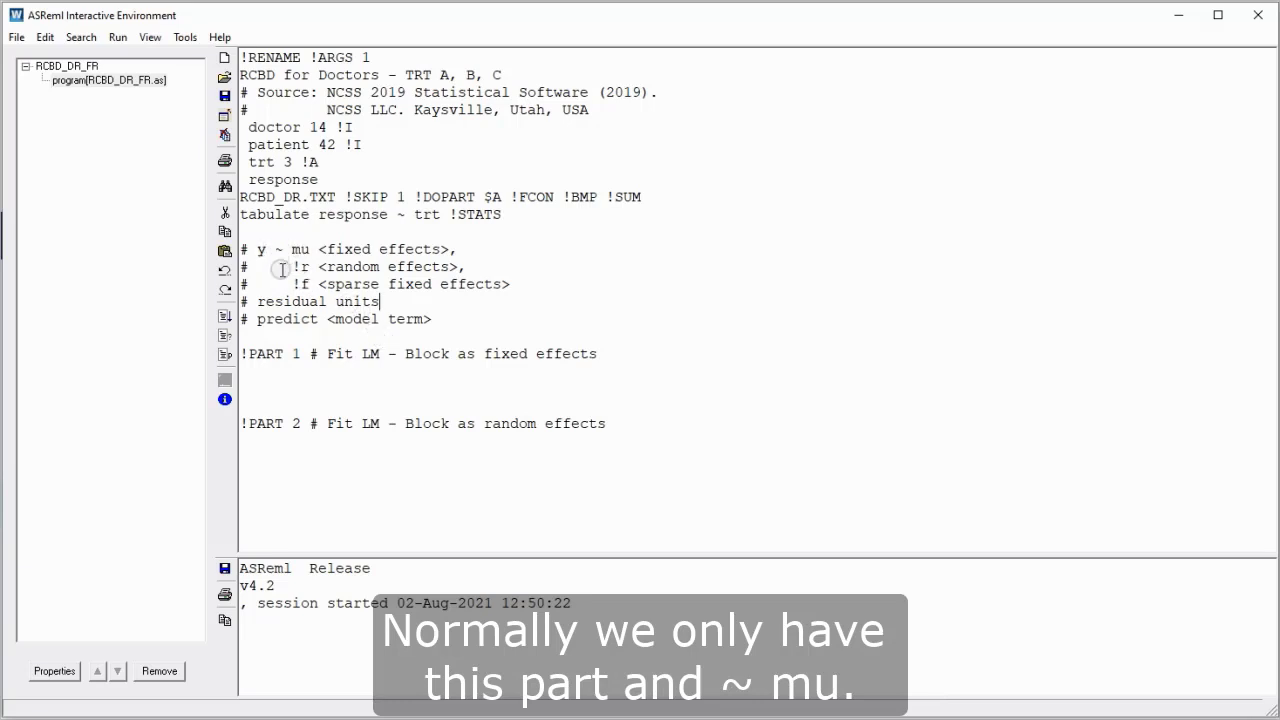
{"action": "left_click", "coordinate": [288, 369]}
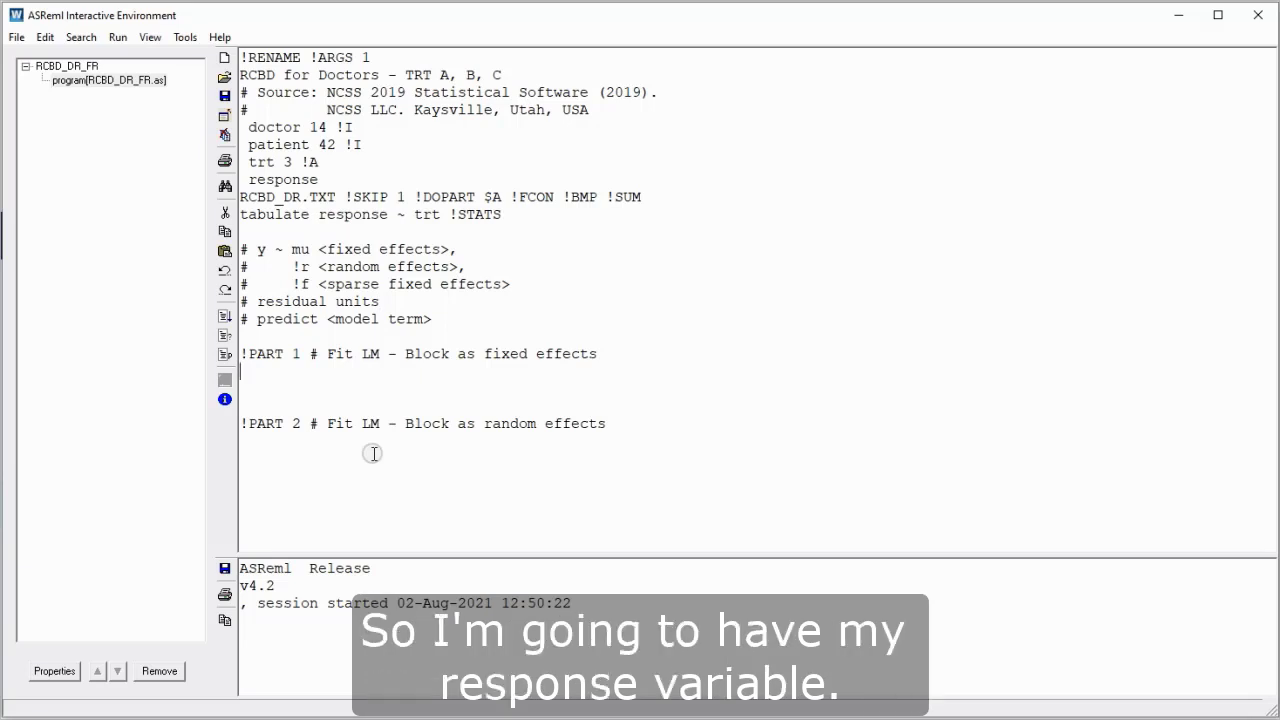
Step: Under !PART 1, enter 'response ~ mu trt doctor', 'residual idv(units)' and 'predict trt' lines
{"action": "type", "text": "response "}
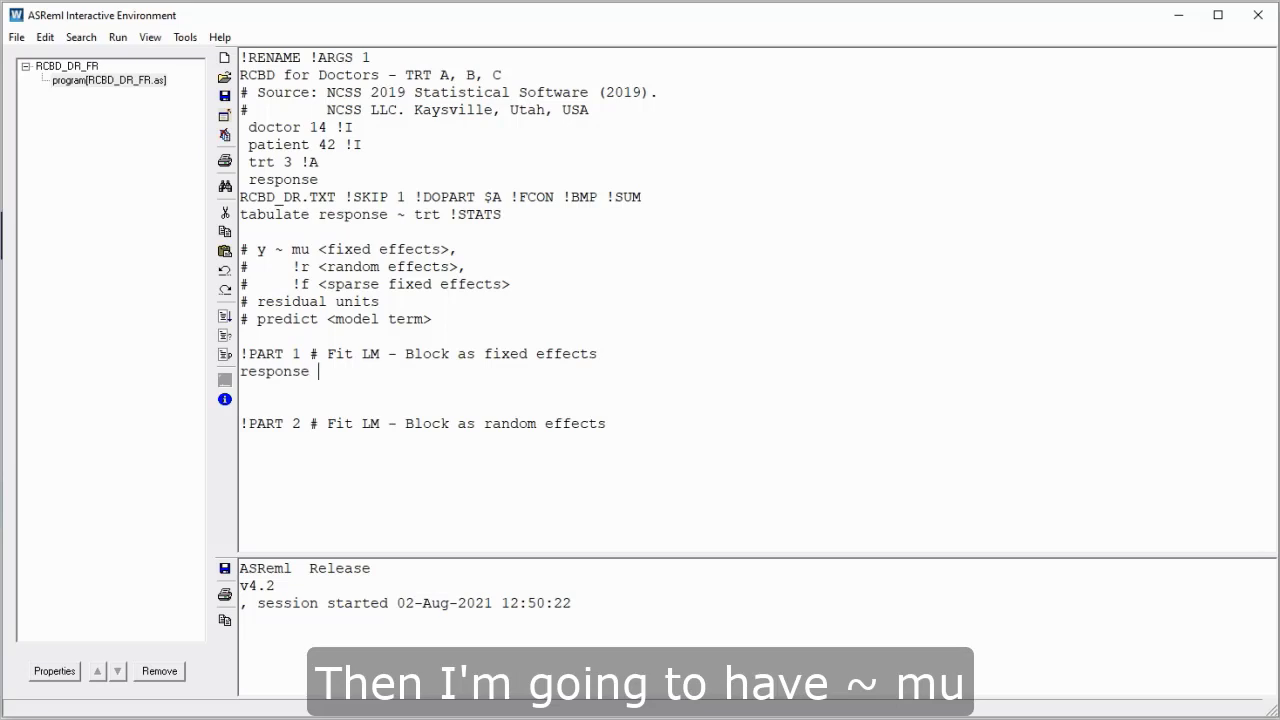
{"action": "type", "text": "~ mu"}
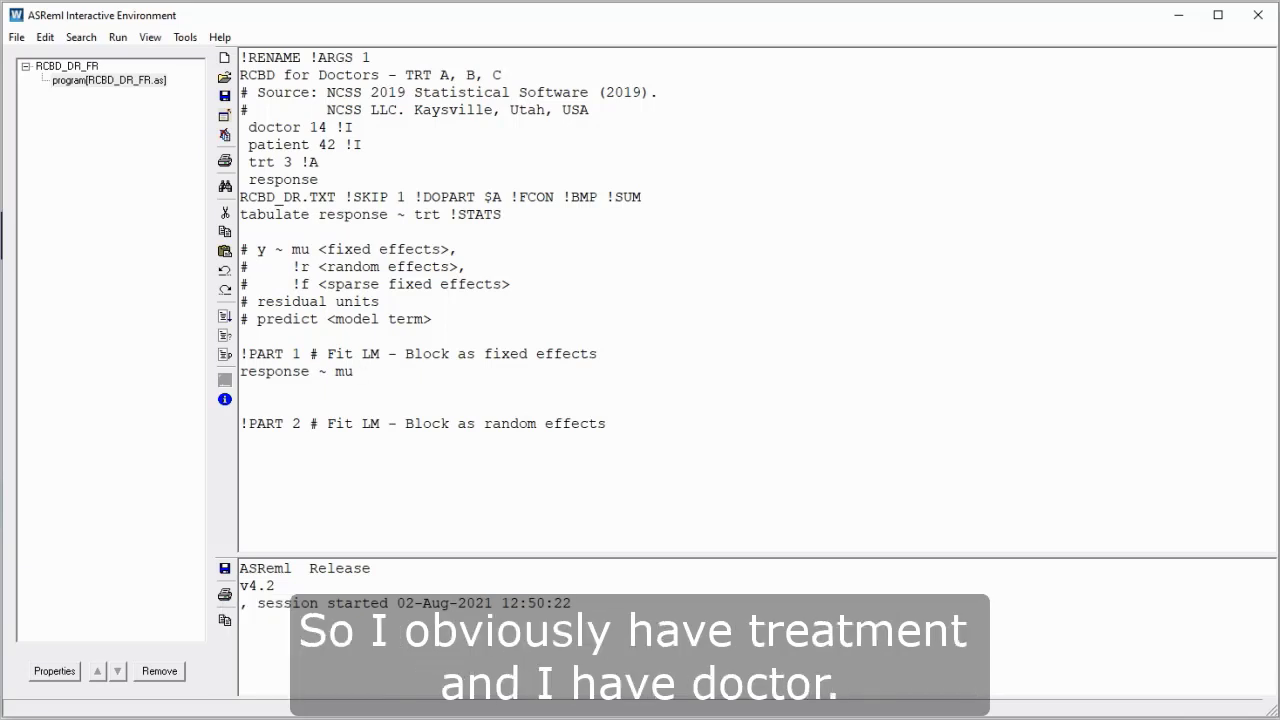
{"action": "type", "text": "rt doctor"}
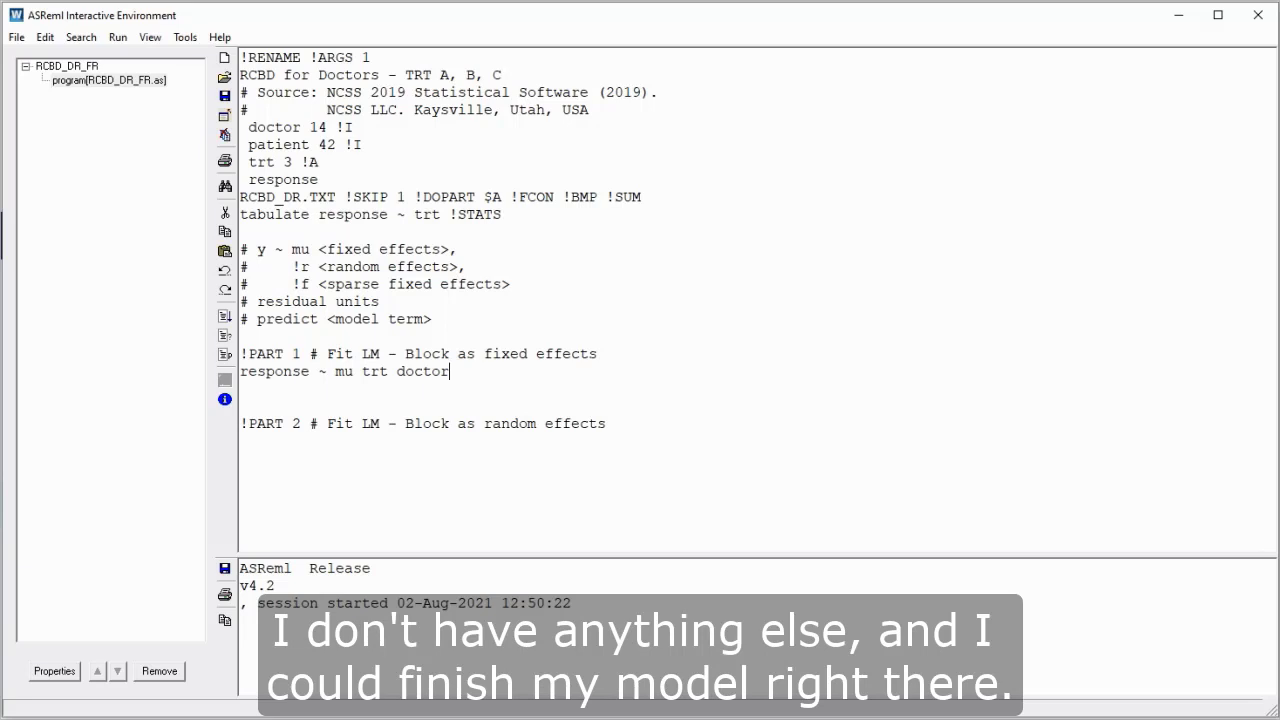
{"action": "key", "text": "Return"}
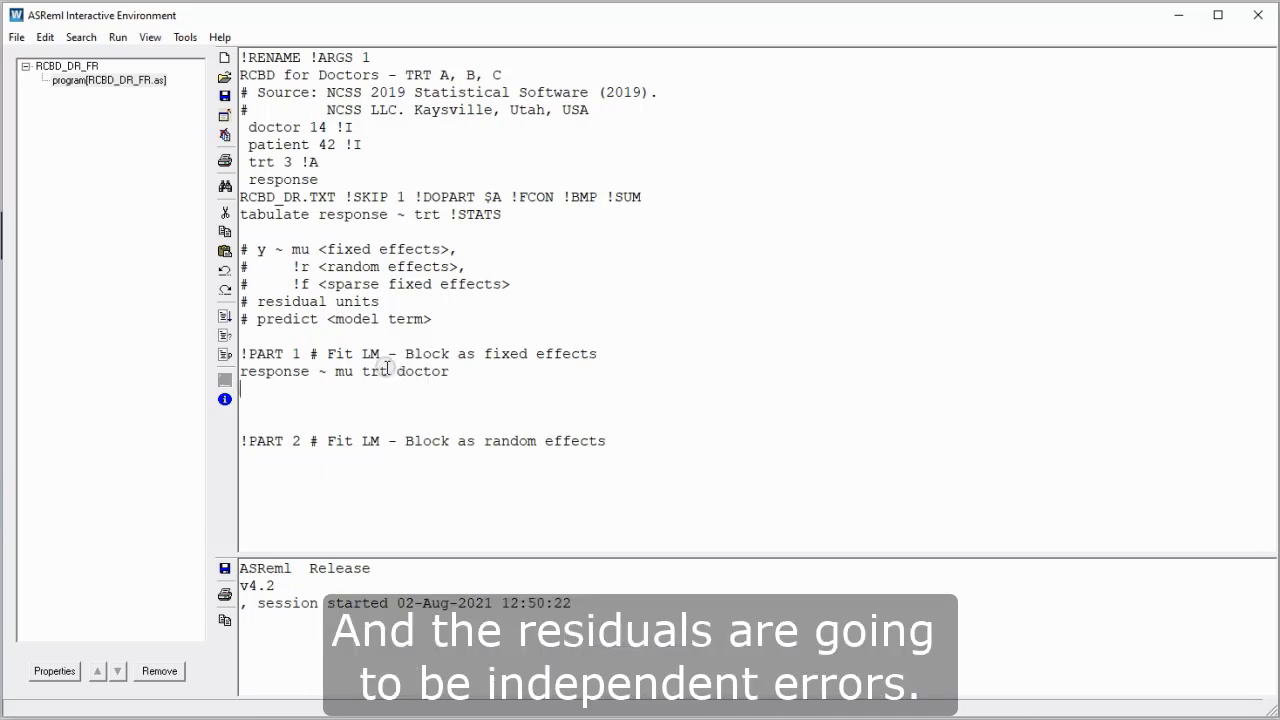
{"action": "type", "text": "re"}
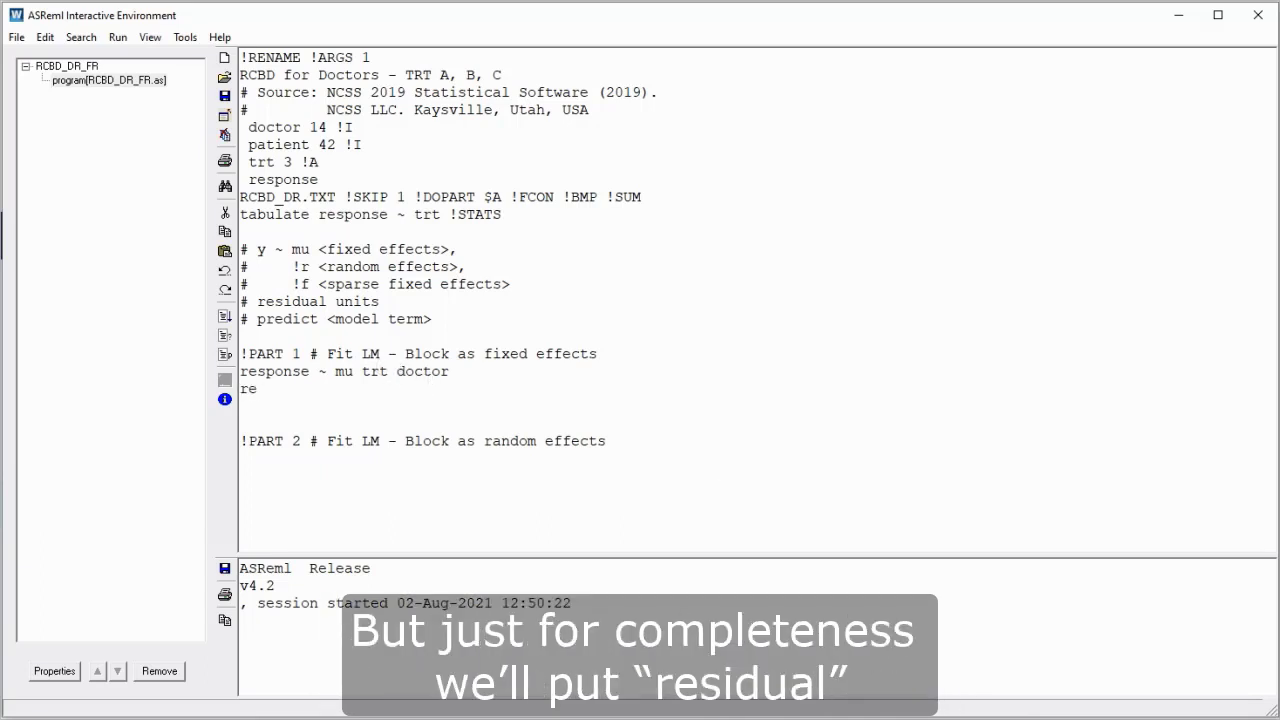
{"action": "type", "text": "sidu"}
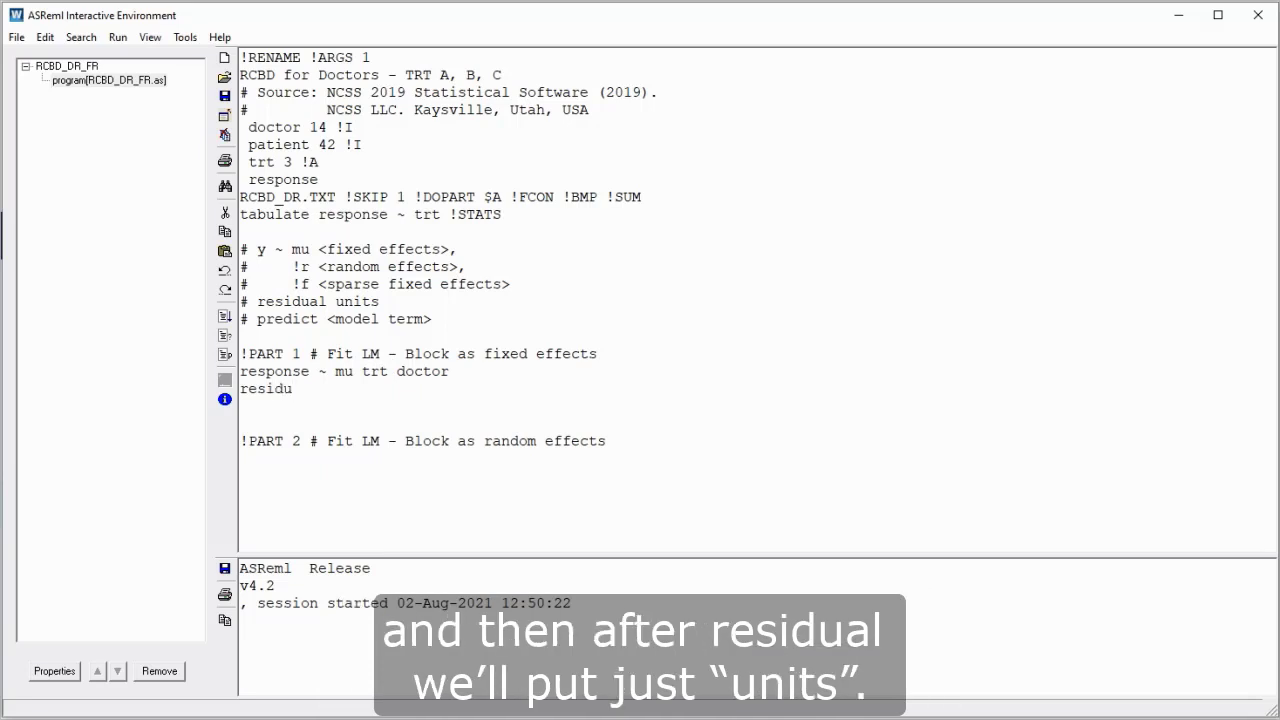
{"action": "type", "text": "al"}
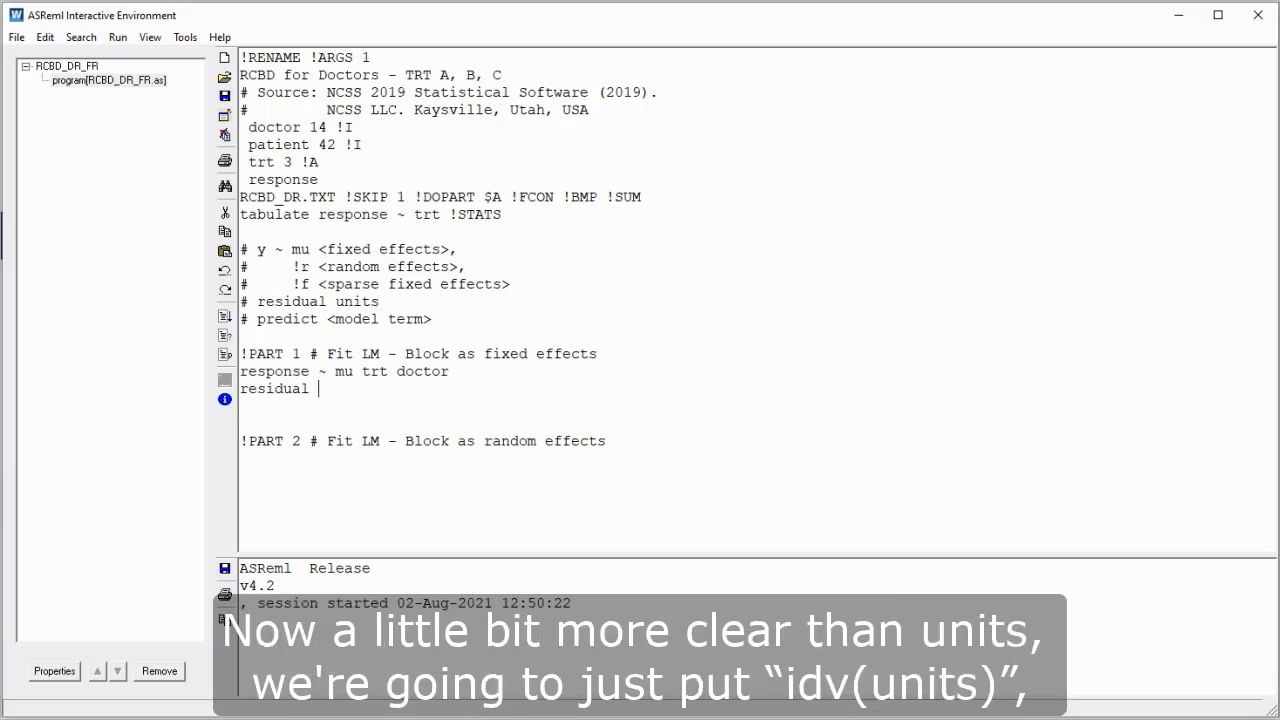
{"action": "type", "text": " units"}
{"action": "left_click", "coordinate": [319, 389]}
{"action": "type", "text": "idv("}
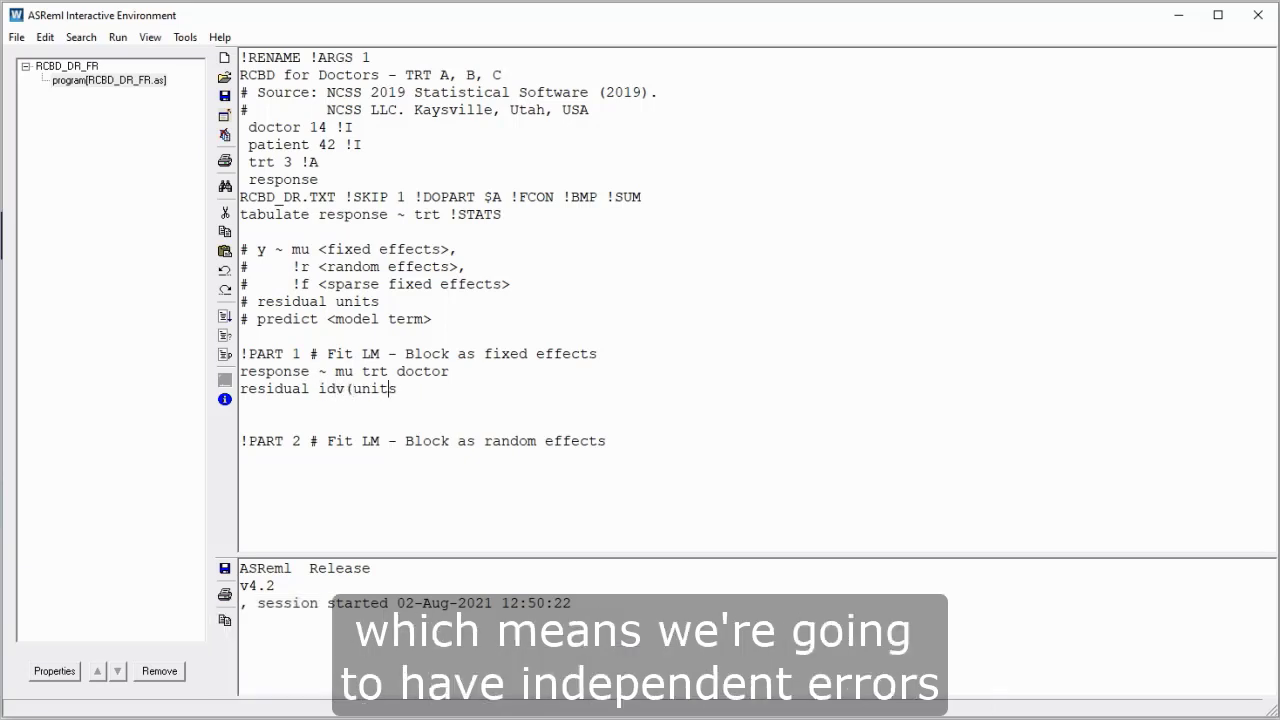
{"action": "left_click", "coordinate": [398, 389]}
{"action": "type", "text": ")"}
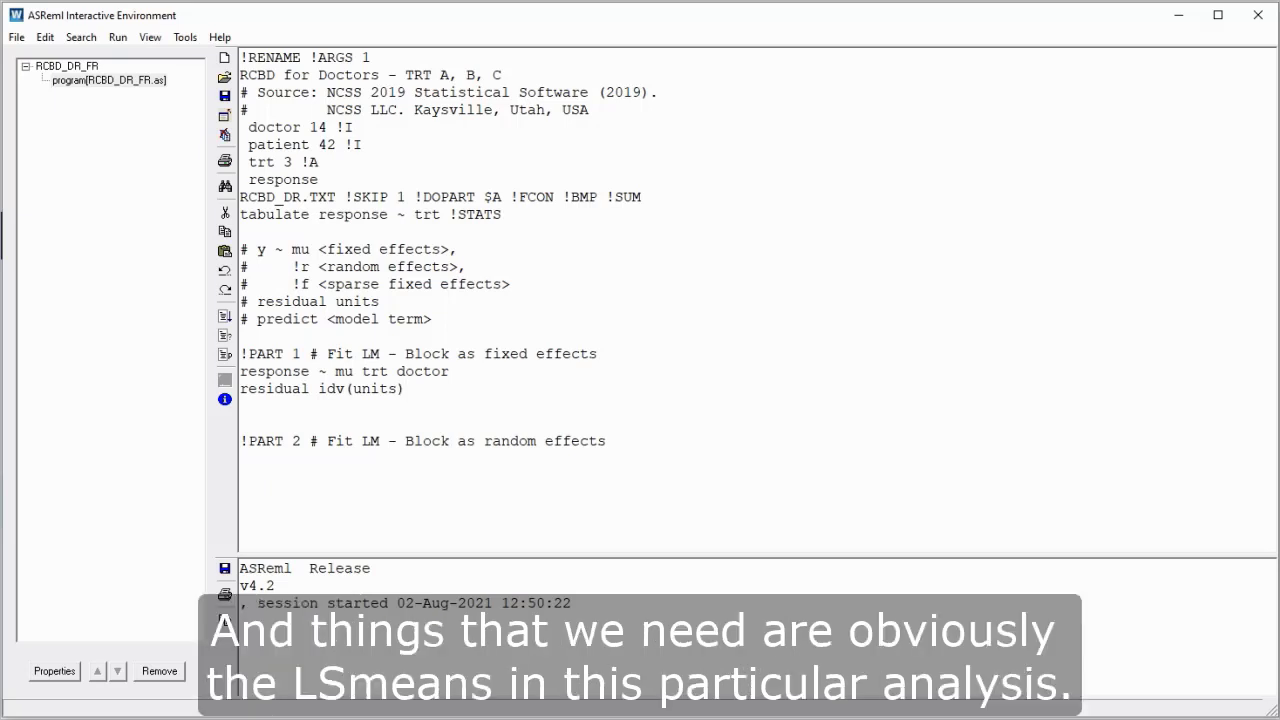
{"action": "key", "text": "Return"}
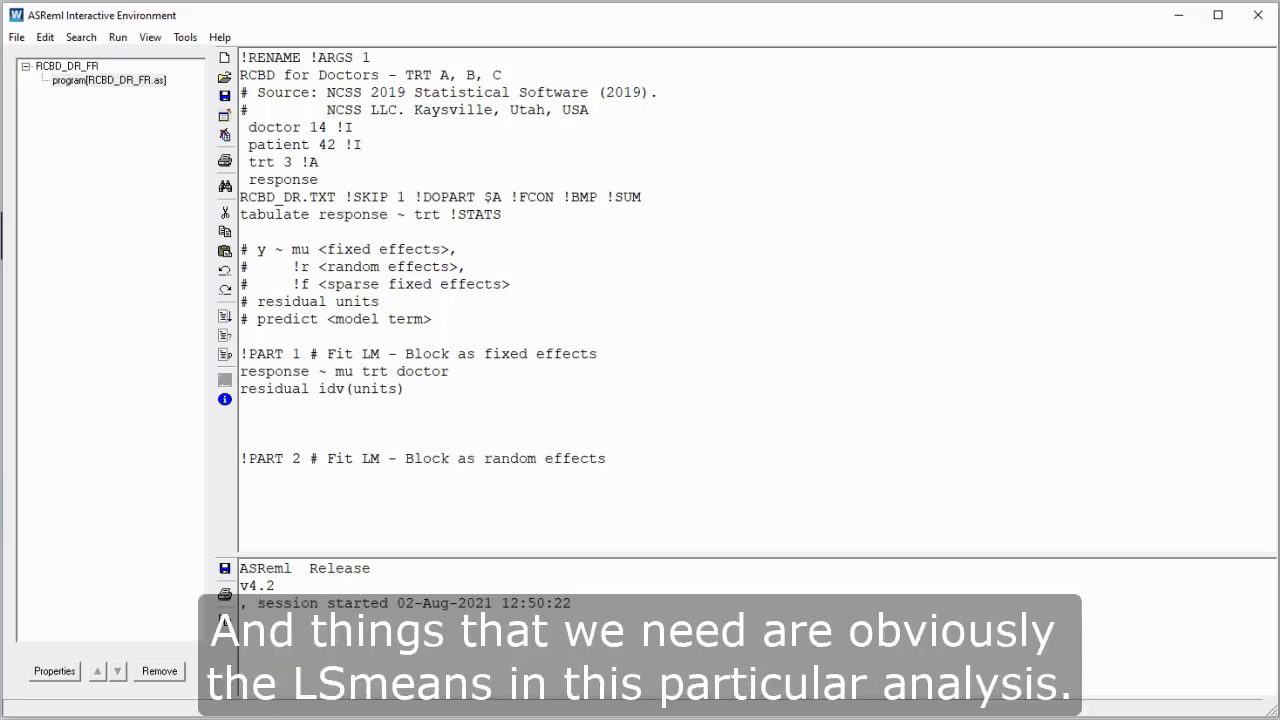
{"action": "type", "text": "predict "}
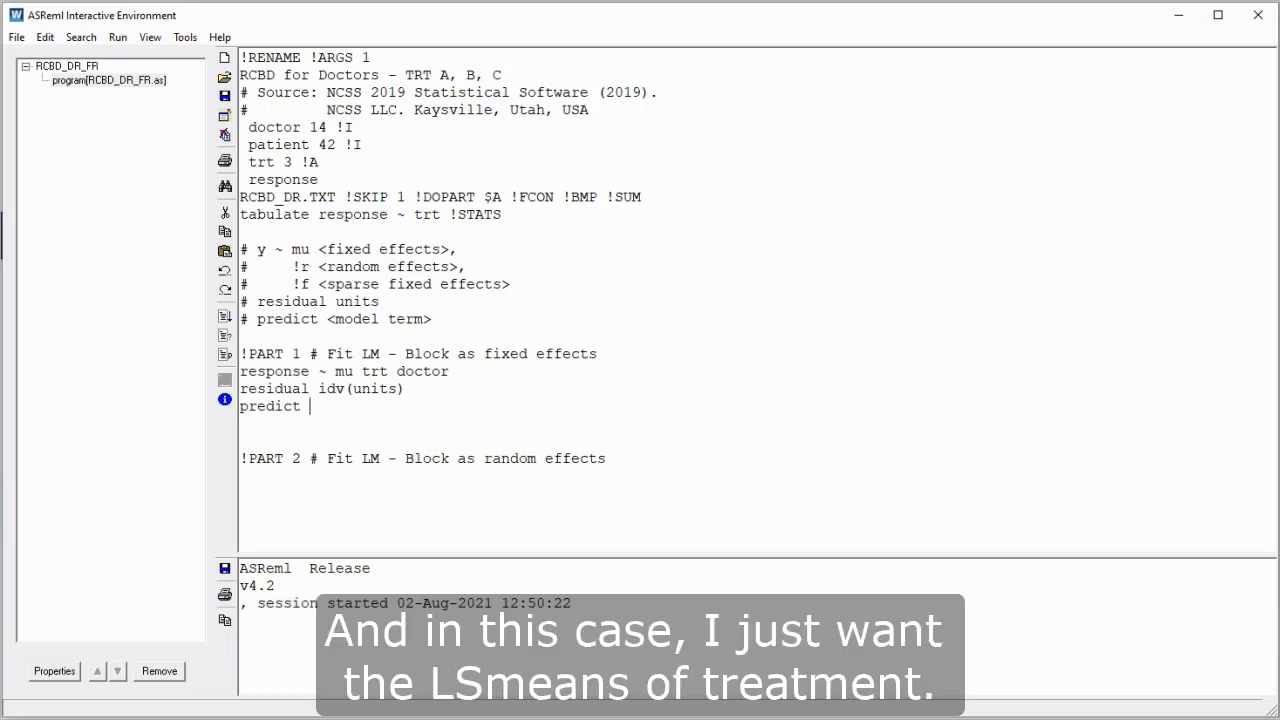
{"action": "type", "text": "trt"}
{"action": "key", "text": "Delete"}
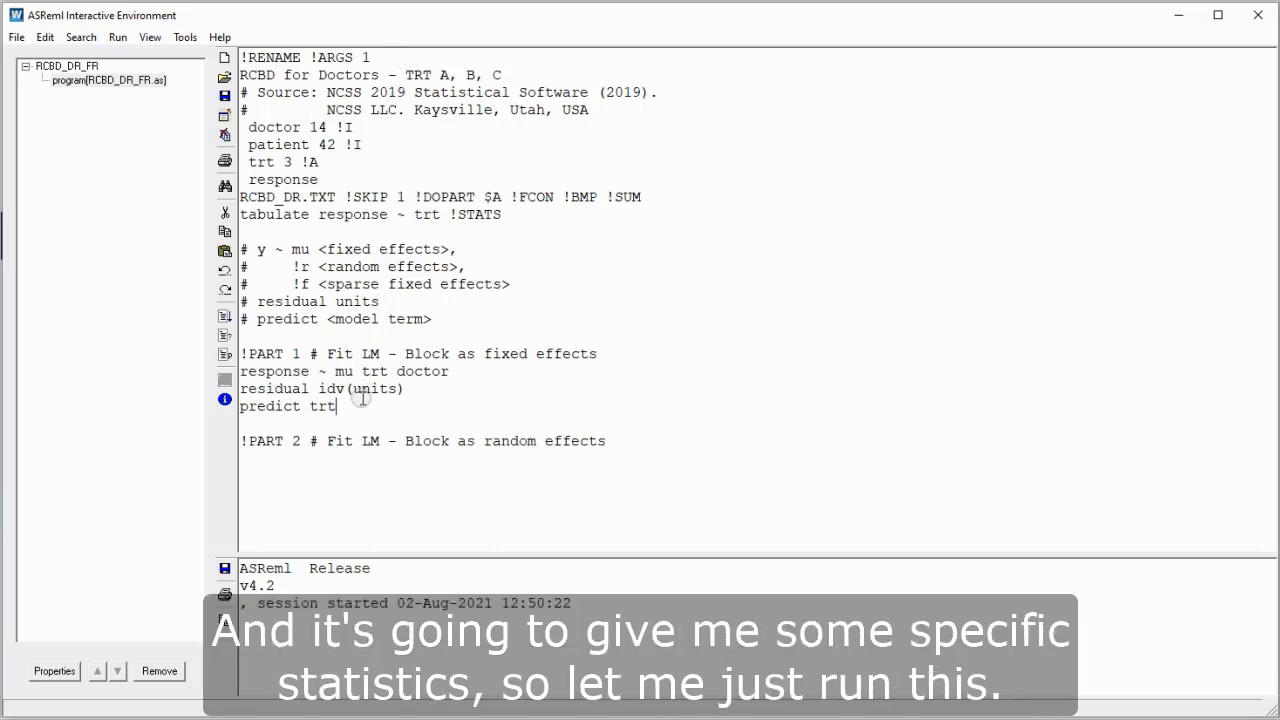
Step: Run the program, then review the RCBD_DR_FR1.asr report and highlight residual sigma 177.493
{"action": "left_click", "coordinate": [226, 318]}
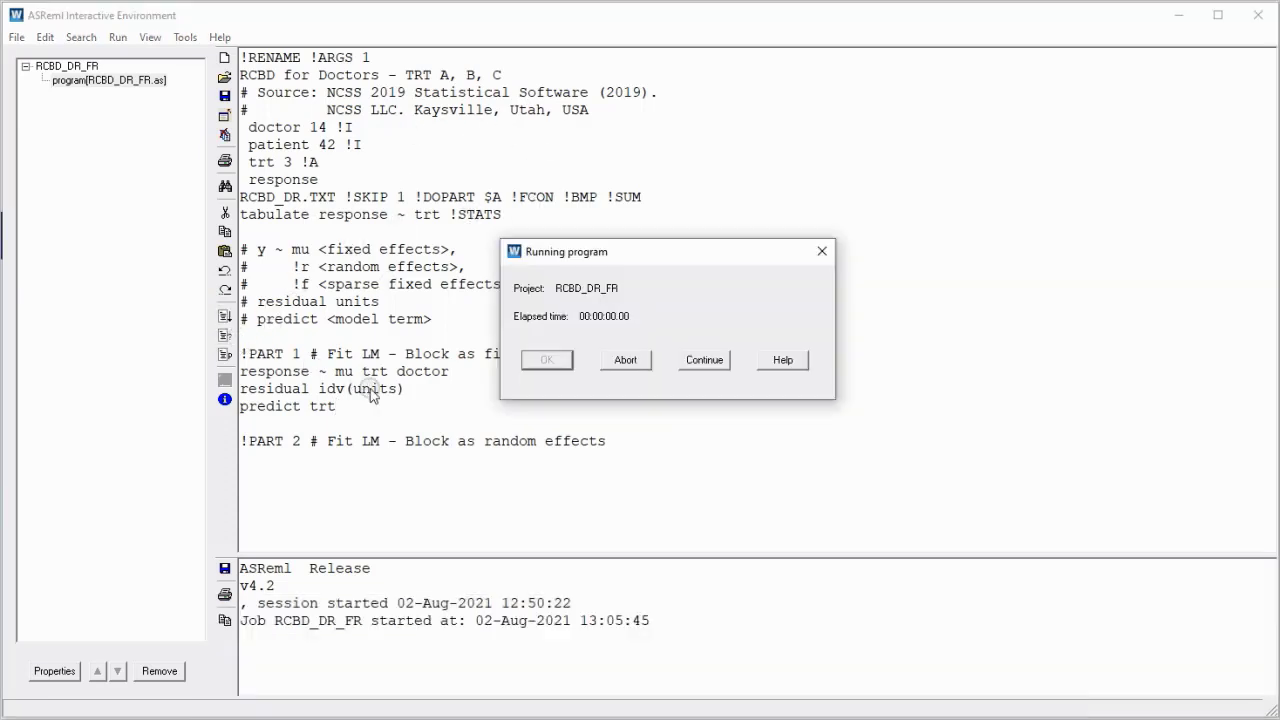
{"action": "left_click", "coordinate": [556, 360]}
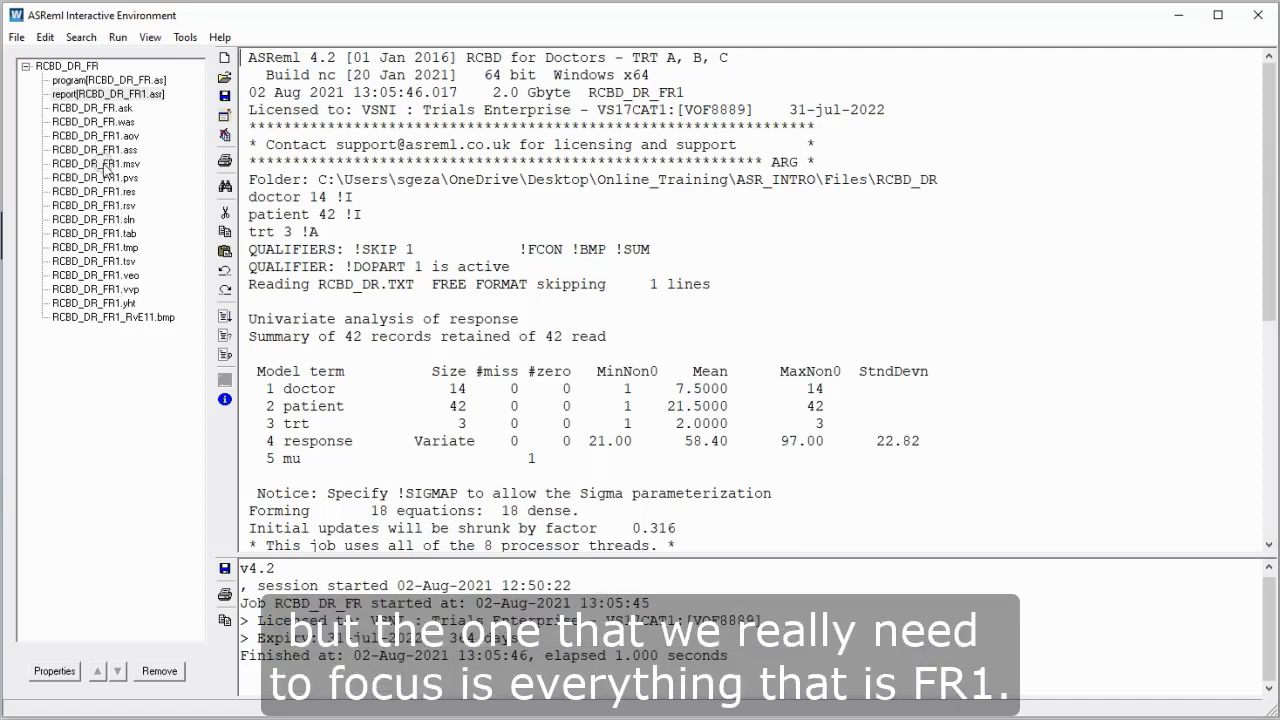
{"action": "left_click", "coordinate": [143, 94]}
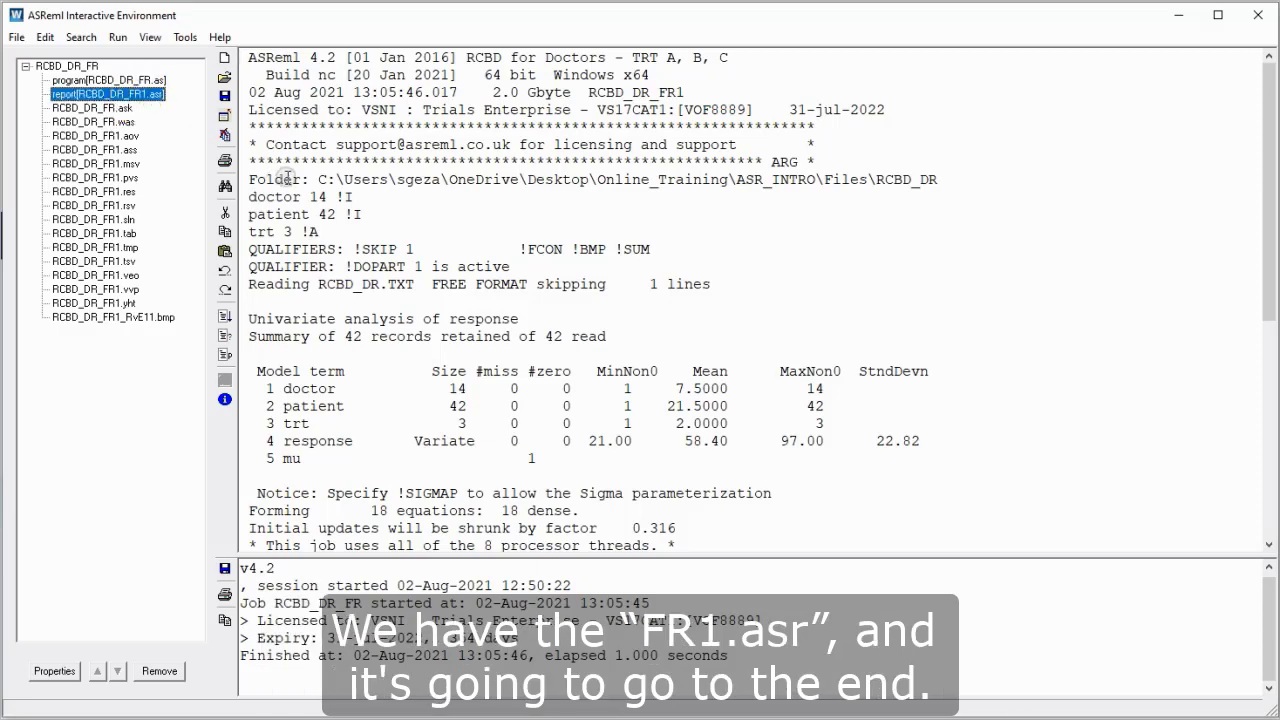
{"action": "scroll", "coordinate": [366, 200], "scroll_direction": "down", "scroll_amount": 6}
{"action": "scroll", "coordinate": [366, 203], "scroll_direction": "down", "scroll_amount": 2}
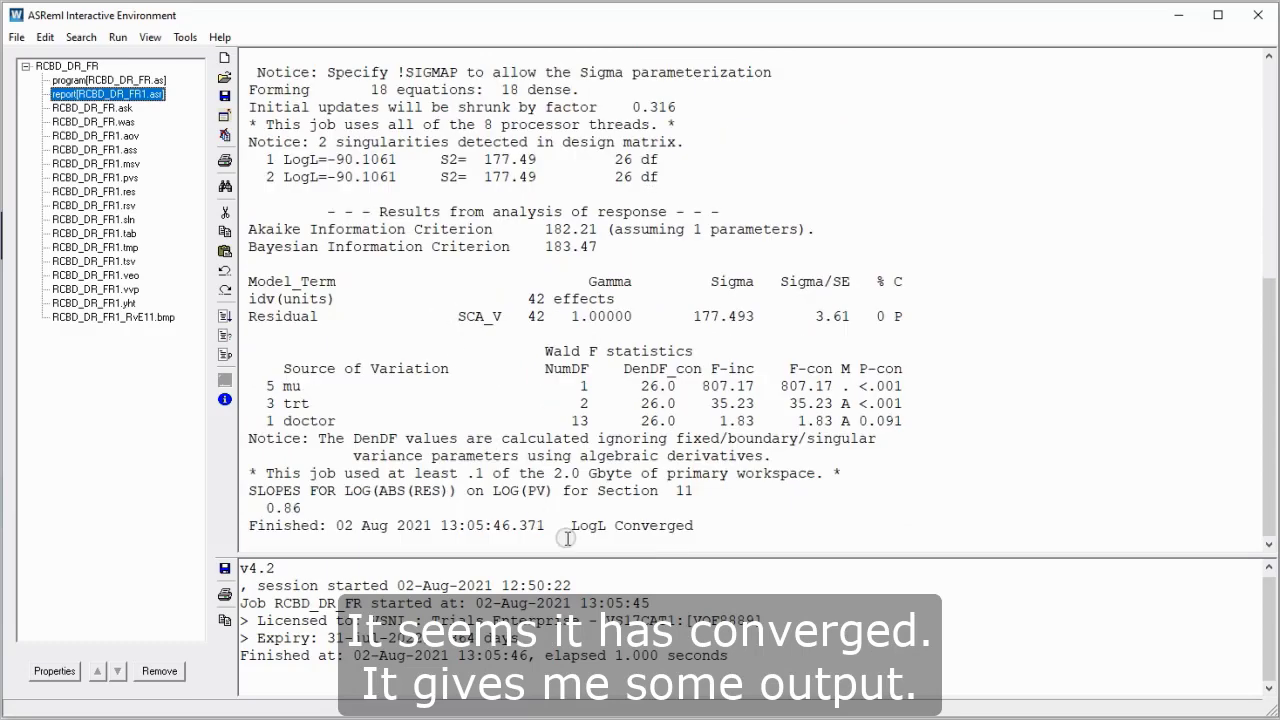
{"action": "scroll", "coordinate": [437, 220], "scroll_direction": "up", "scroll_amount": 5}
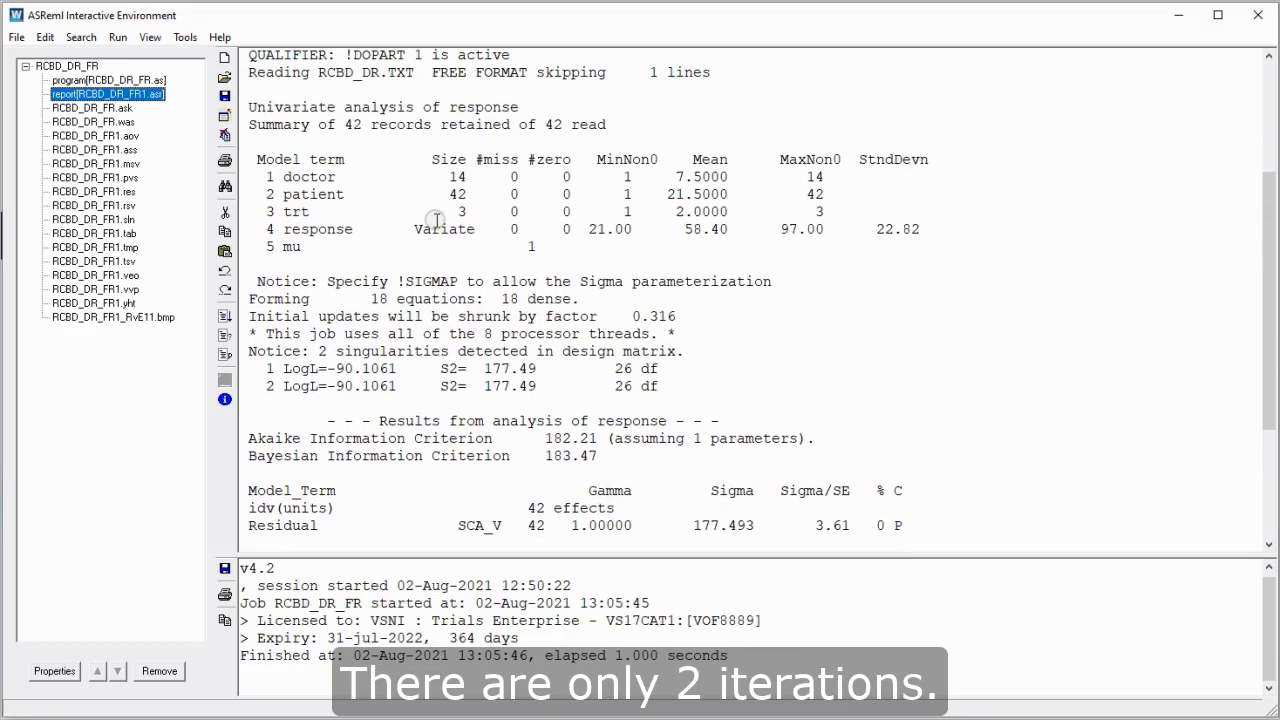
{"action": "scroll", "coordinate": [437, 220], "scroll_direction": "down", "scroll_amount": 1}
{"action": "scroll", "coordinate": [319, 385], "scroll_direction": "down", "scroll_amount": 3}
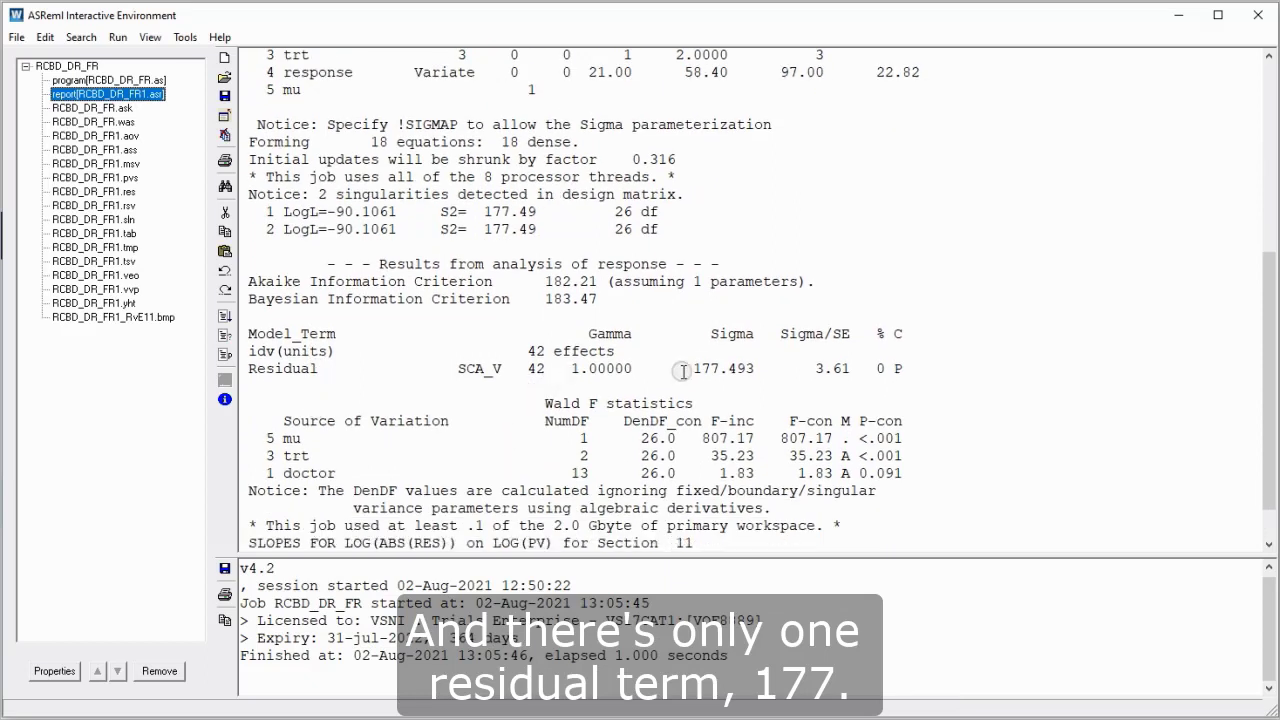
{"action": "left_click_drag", "start_coordinate": [697, 368], "coordinate": [757, 368]}
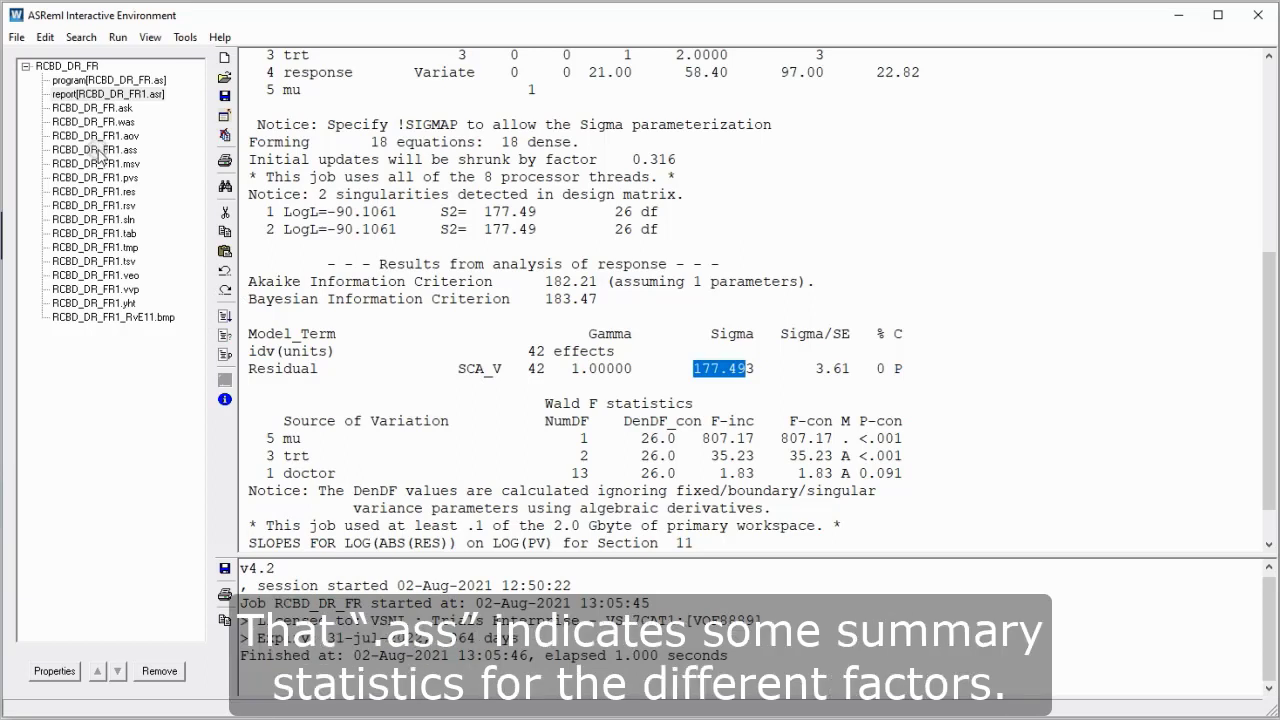
Step: Open RCBD_DR_FR1.ass and scroll through the doctor, patient and trt level counts
{"action": "left_click", "coordinate": [96, 150]}
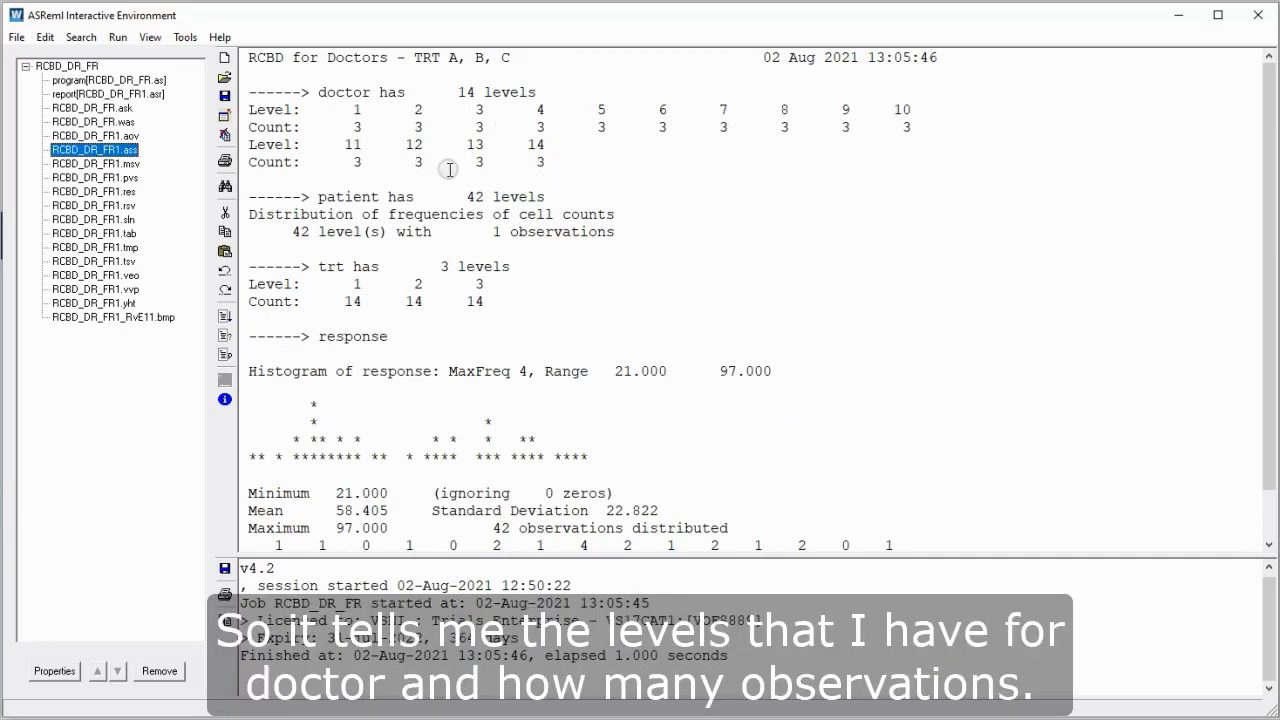
{"action": "scroll", "coordinate": [393, 270], "scroll_direction": "down", "scroll_amount": 1}
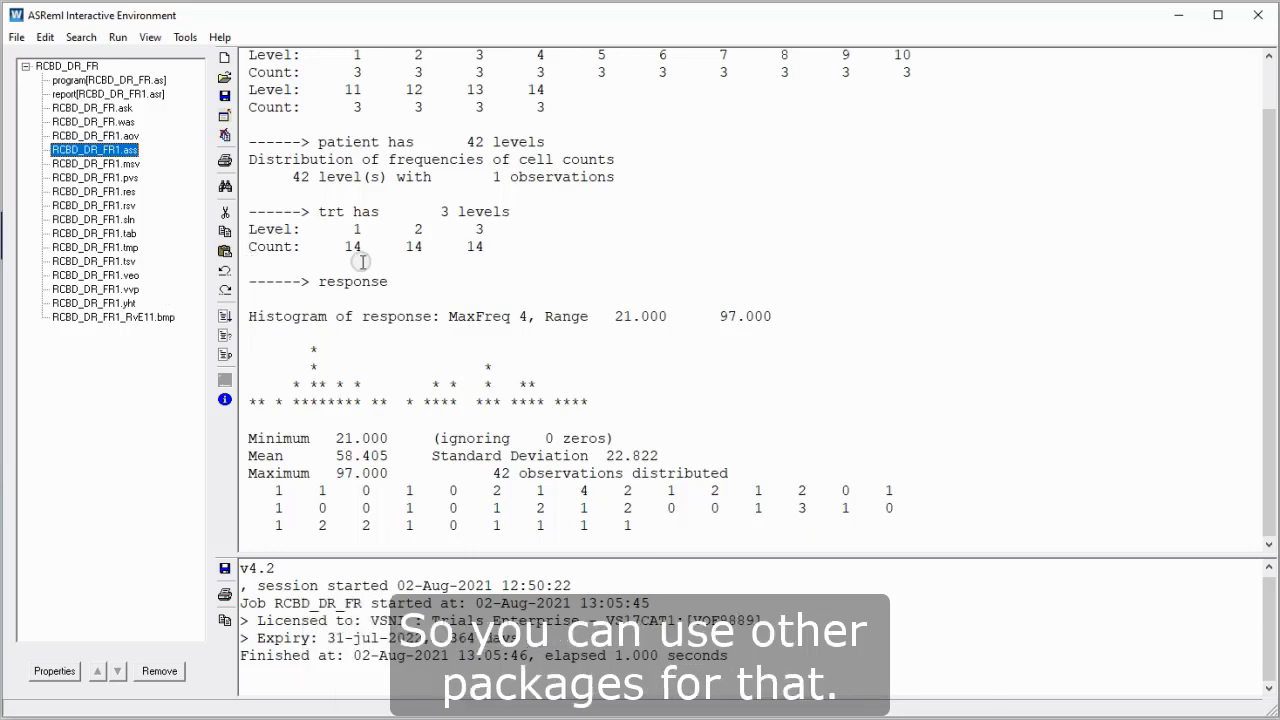
Step: Open RCBD_DR_FR1.tab showing trt means A 45.29, B 47.14, C 82.79
{"action": "left_click", "coordinate": [94, 233]}
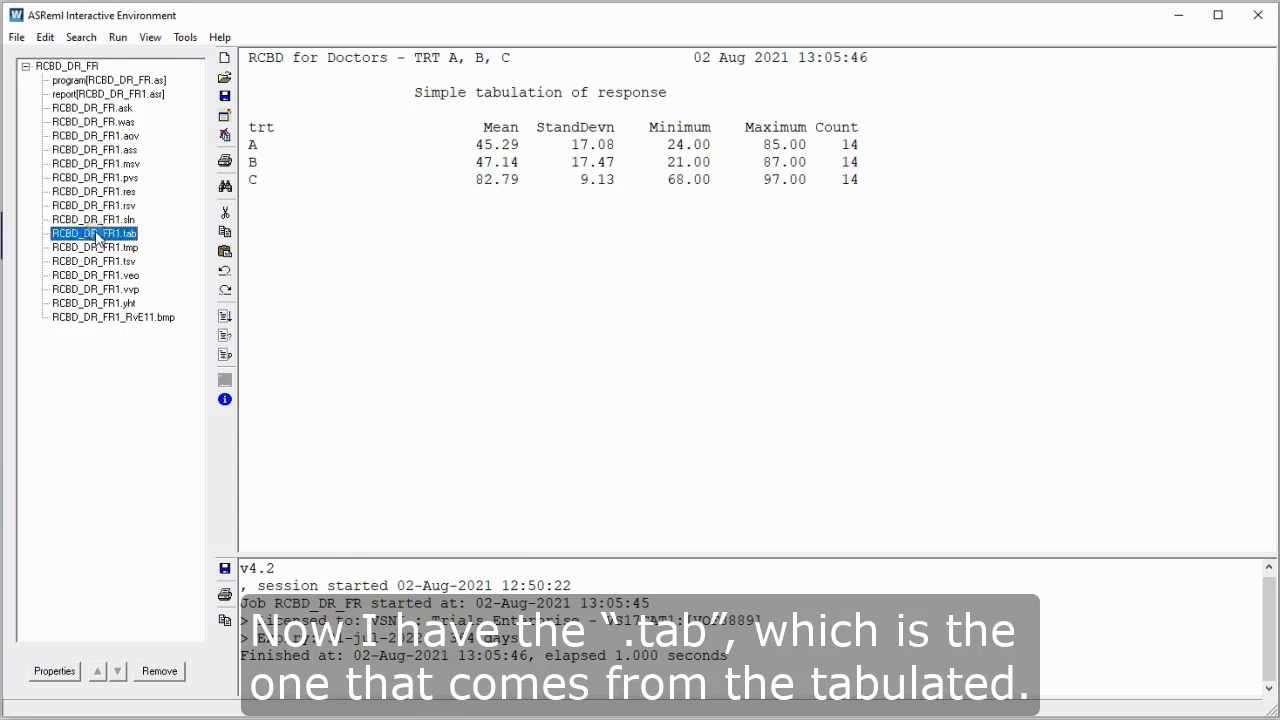
Step: Reopen the RCBD_DR_FR1.asr report and check the Wald F table for trt significance
{"action": "left_click", "coordinate": [110, 93]}
{"action": "scroll", "coordinate": [604, 375], "scroll_direction": "down", "scroll_amount": 10}
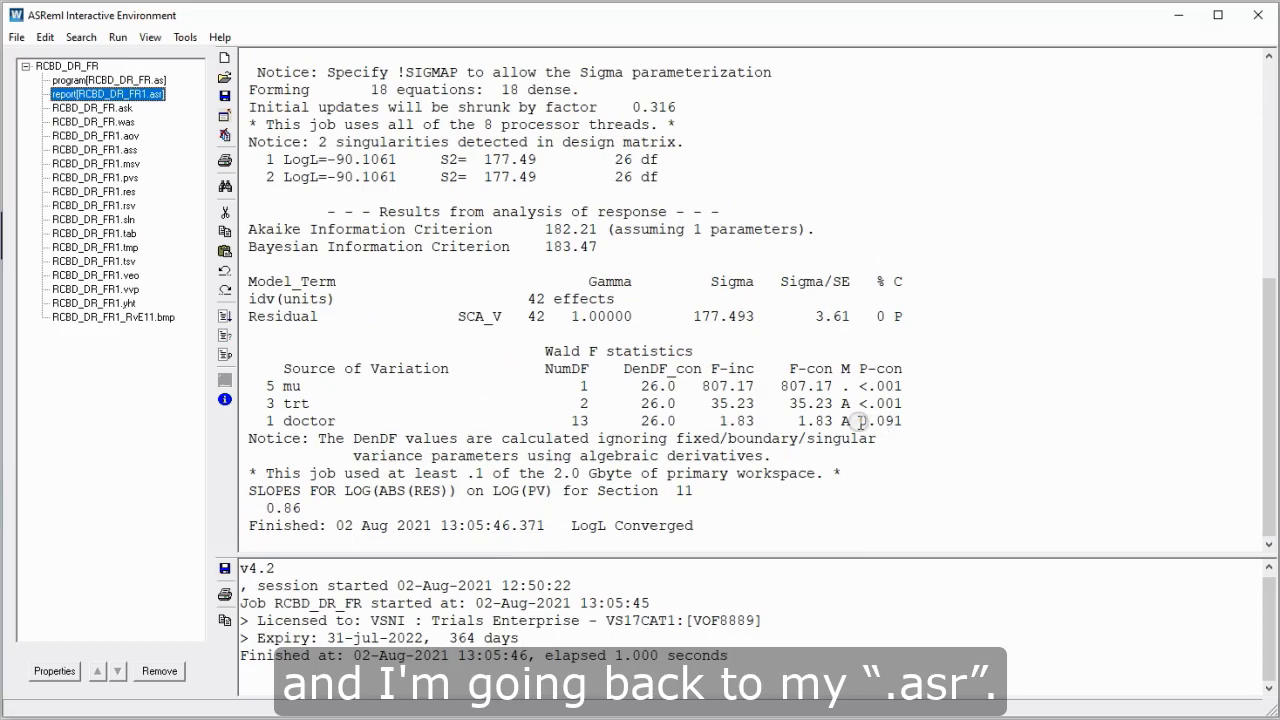
{"action": "scroll", "coordinate": [860, 405], "scroll_direction": "up", "scroll_amount": 10}
{"action": "left_click", "coordinate": [830, 407]}
{"action": "scroll", "coordinate": [883, 428], "scroll_direction": "down", "scroll_amount": 3}
{"action": "scroll", "coordinate": [883, 428], "scroll_direction": "down", "scroll_amount": 5}
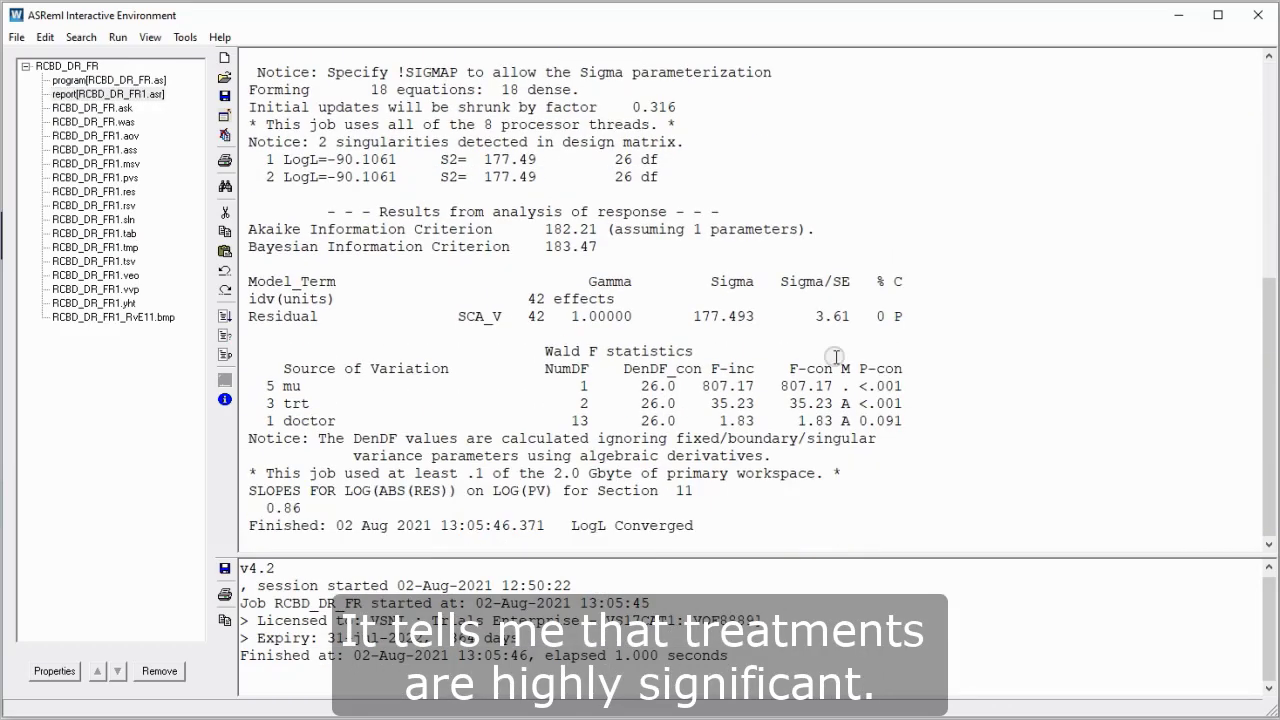
{"action": "left_click_drag", "start_coordinate": [842, 403], "coordinate": [913, 403]}
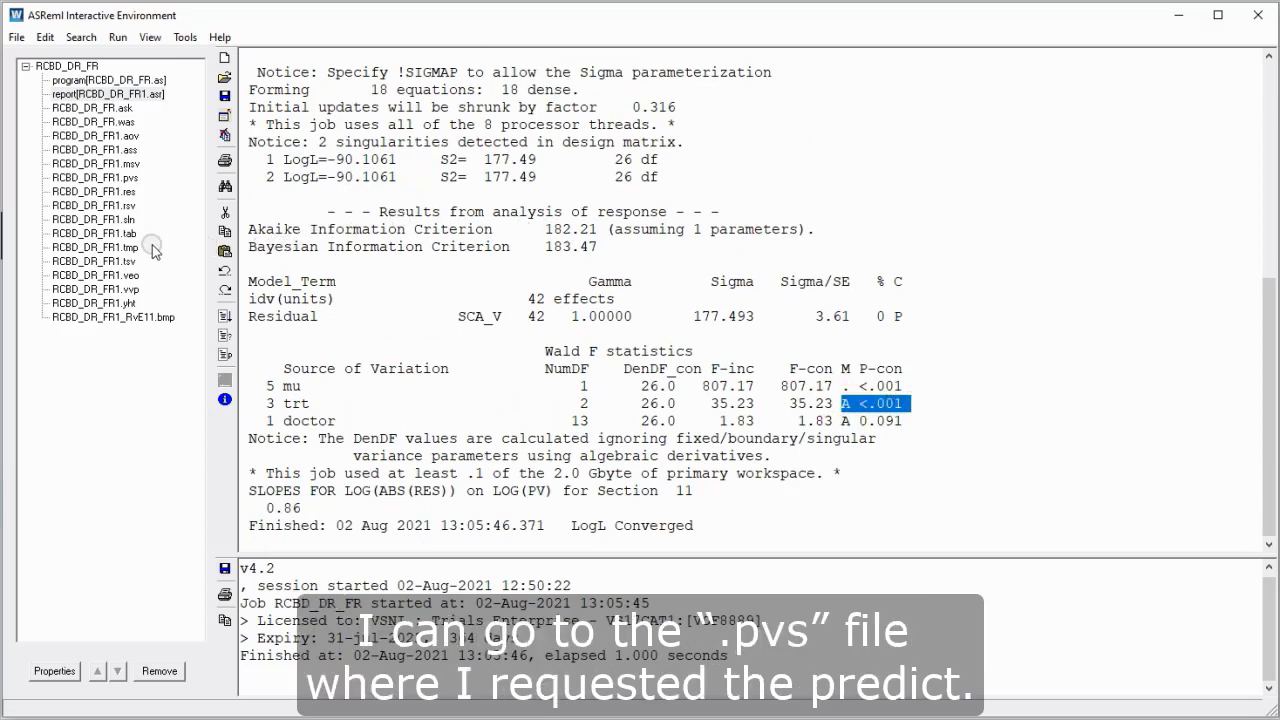
Step: View RCBD_DR_FR1.pvs predictions, highlighting the doctor averaging line and SED 5.035
{"action": "left_click", "coordinate": [102, 178]}
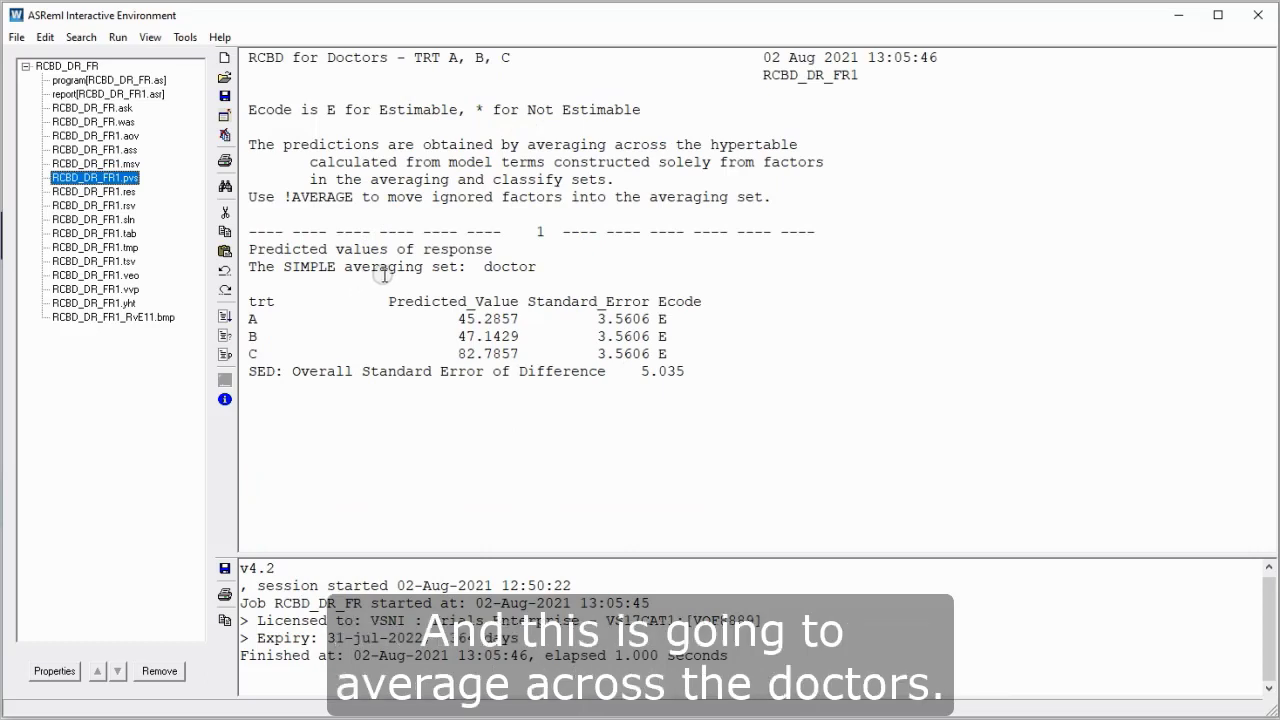
{"action": "left_click_drag", "start_coordinate": [285, 267], "coordinate": [549, 270]}
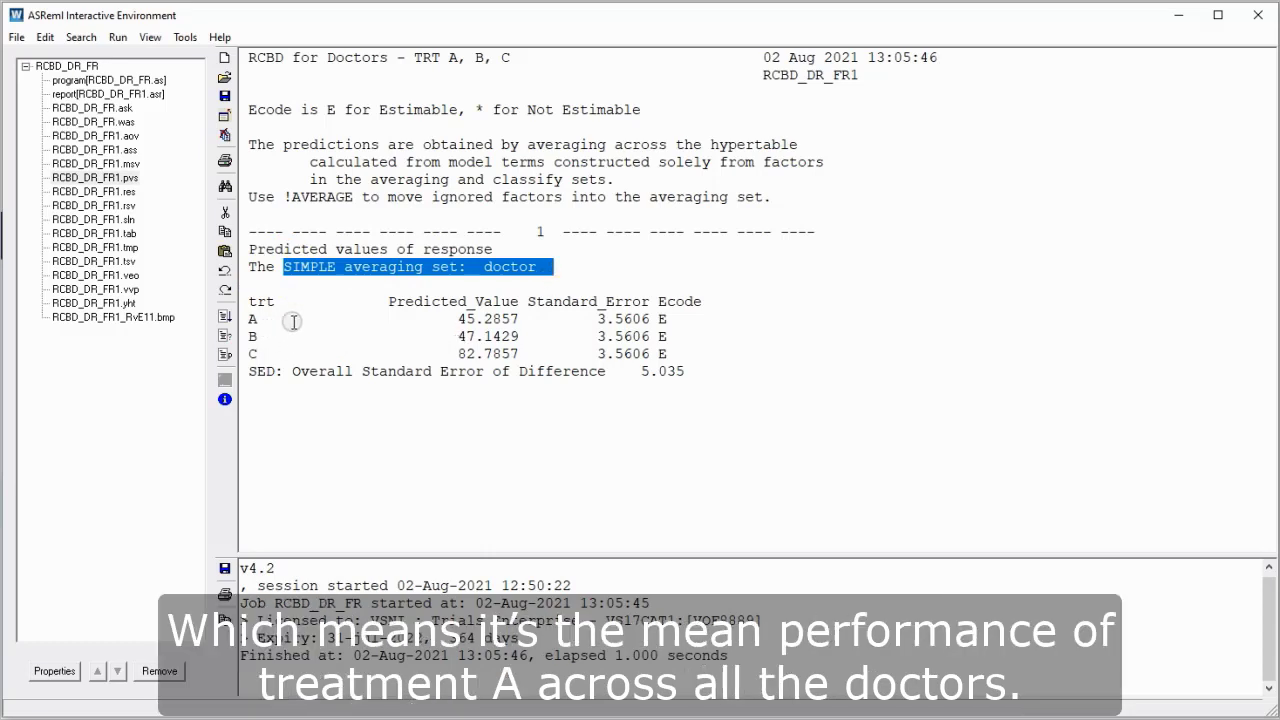
{"action": "left_click", "coordinate": [450, 318]}
{"action": "left_click", "coordinate": [448, 348]}
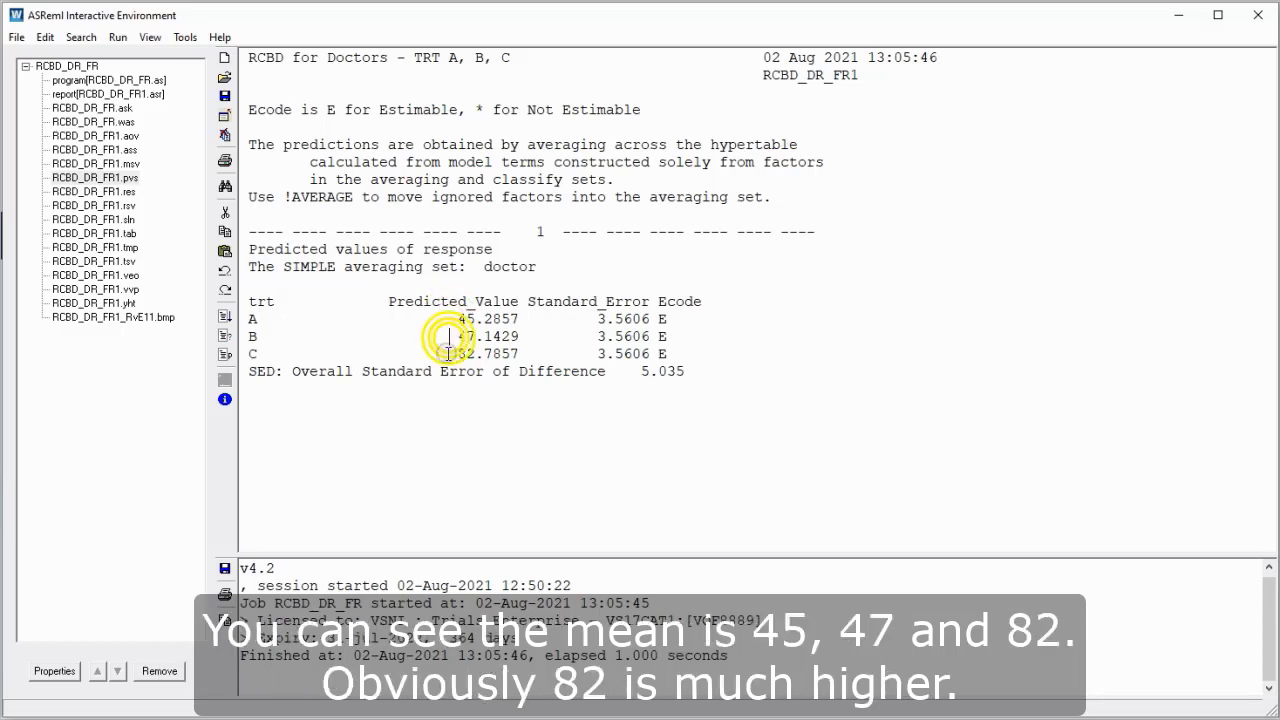
{"action": "left_click_drag", "start_coordinate": [642, 373], "coordinate": [686, 370]}
{"action": "left_click", "coordinate": [600, 399]}
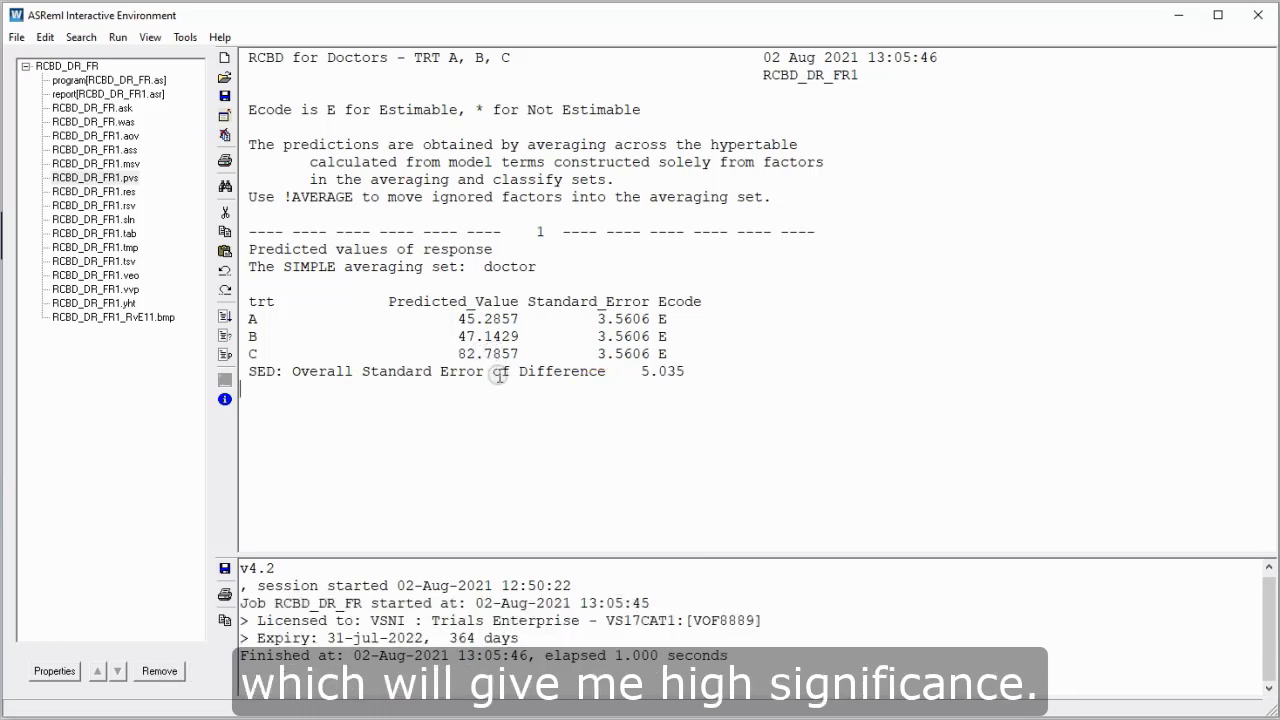
Step: Duplicate the three PART 1 model lines (response ~ mu trt doctor, residual idv(units), predict trt) under !PART 2
{"action": "double_click", "coordinate": [100, 80]}
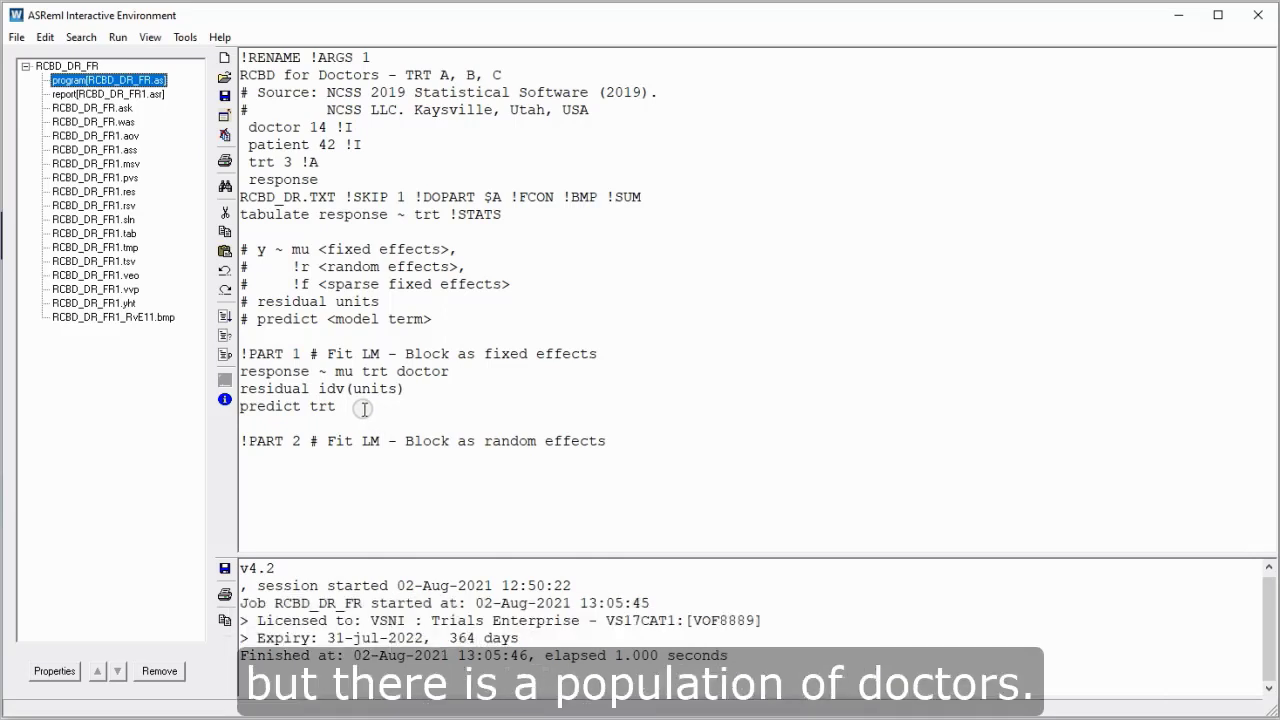
{"action": "left_click_drag", "start_coordinate": [364, 409], "coordinate": [242, 372]}
{"action": "key", "text": "ctrl+c"}
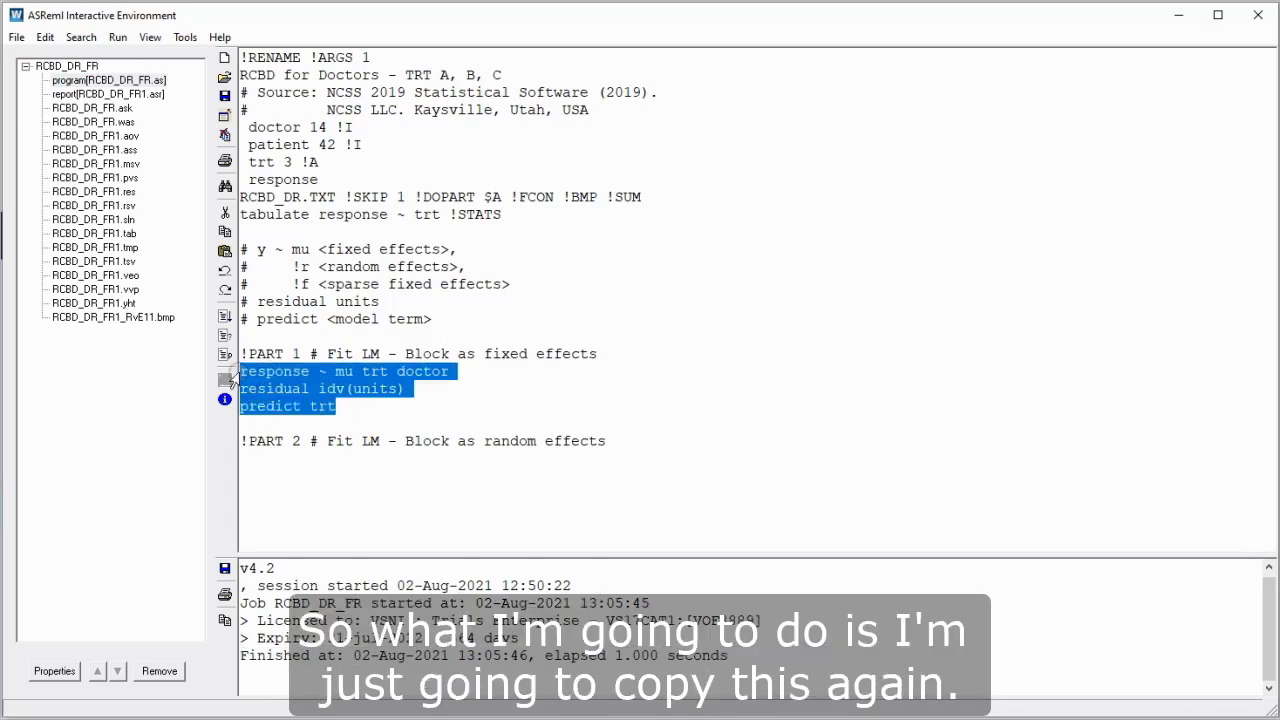
{"action": "left_click", "coordinate": [241, 458]}
{"action": "key", "text": "ctrl+v"}
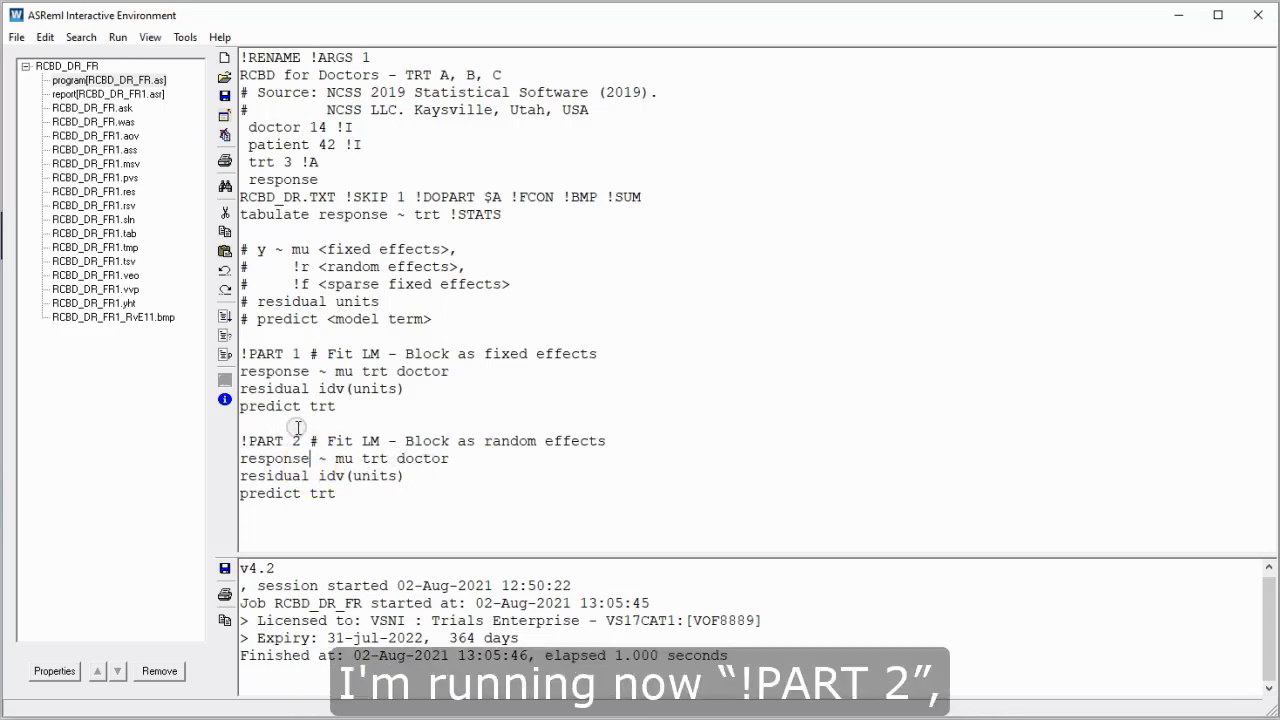
Step: Change !ARGS to 2 and rewrite PART 2 as 'response ~ mu trt,' with '!r doctor' on the next line
{"action": "left_click", "coordinate": [385, 61]}
{"action": "type", "text": "2"}
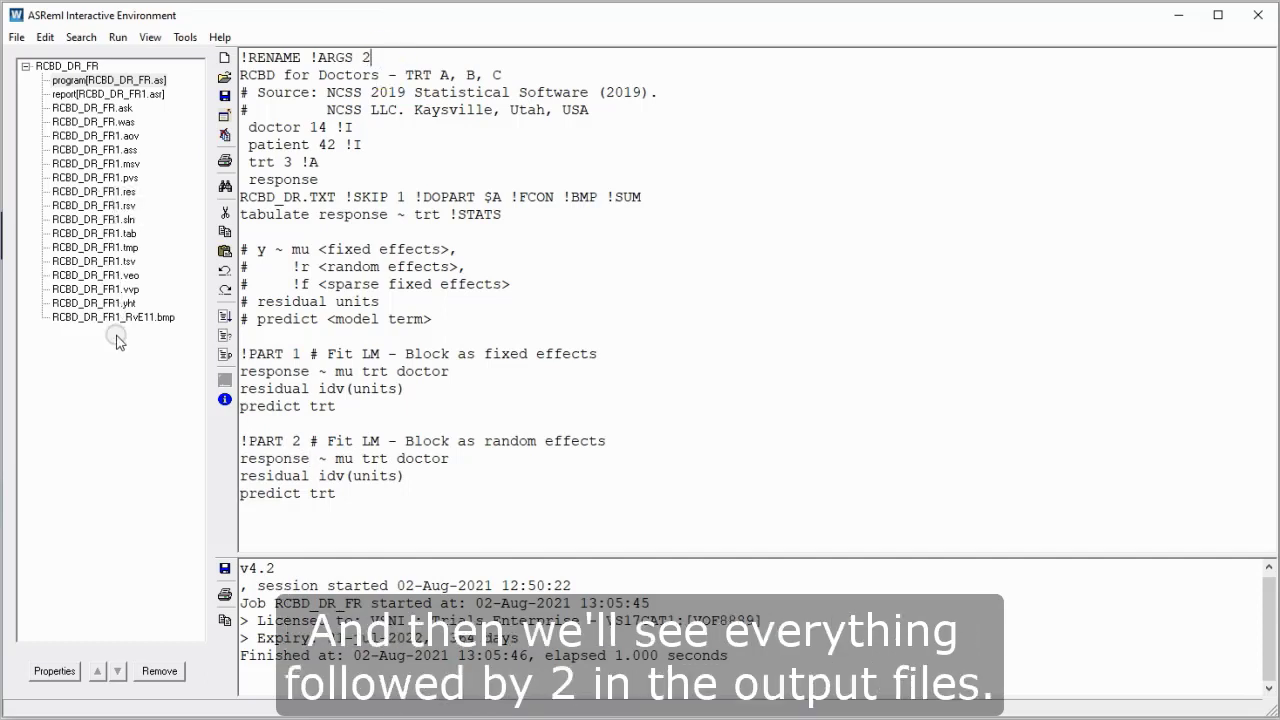
{"action": "left_click", "coordinate": [330, 438]}
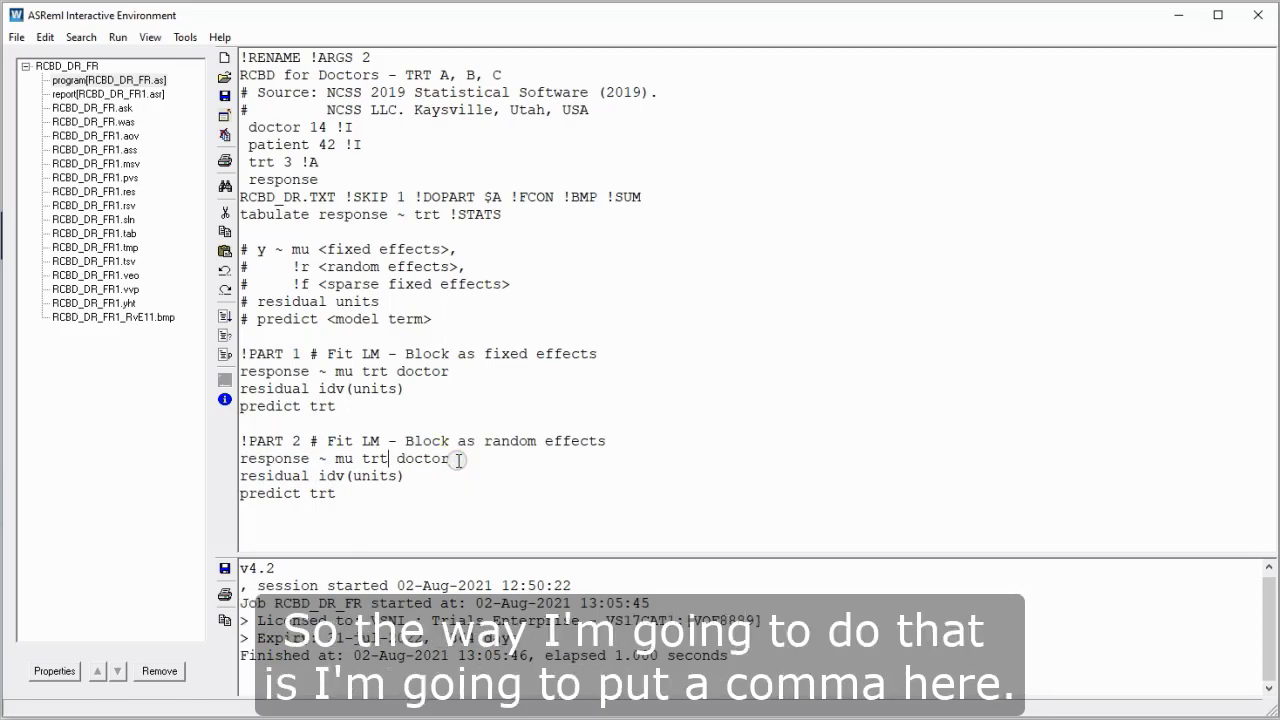
{"action": "left_click", "coordinate": [389, 459]}
{"action": "type", "text": ","}
{"action": "key", "text": "Return"}
{"action": "type", "text": "!r"}
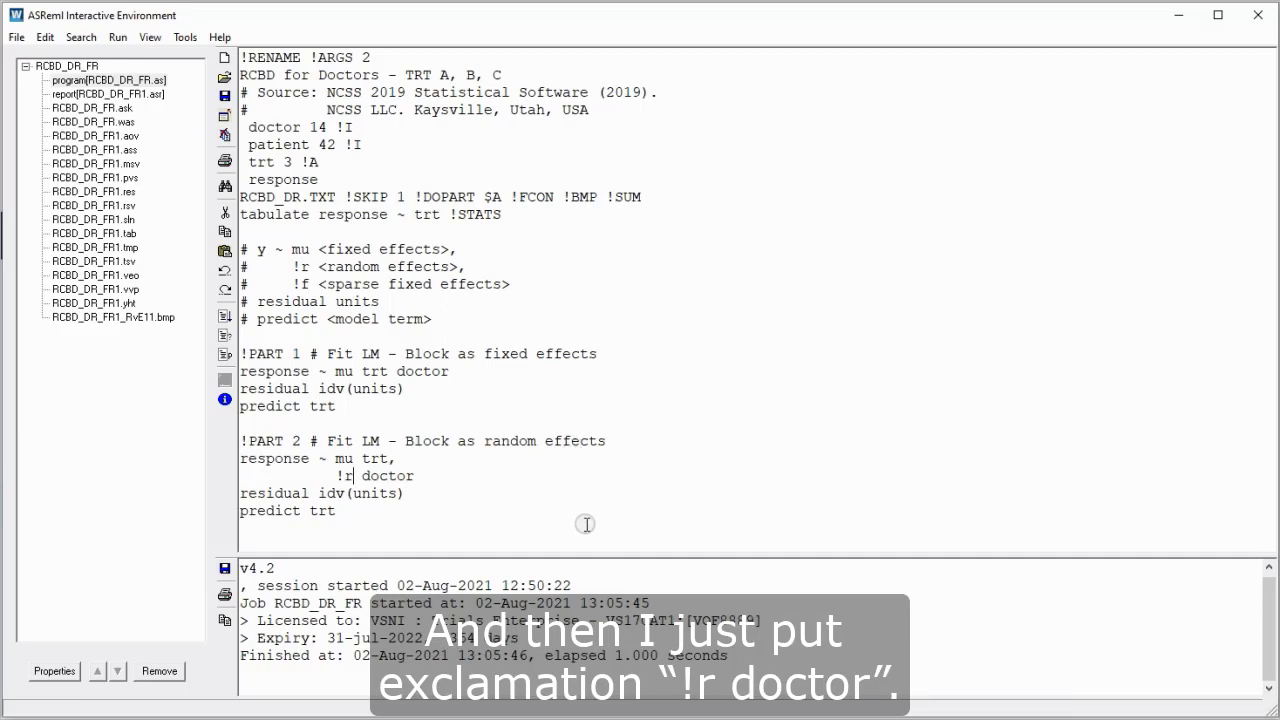
{"action": "left_click", "coordinate": [412, 457]}
{"action": "key", "text": "Delete"}
{"action": "key", "text": "Delete"}
{"action": "key", "text": "Delete"}
{"action": "key", "text": "Delete"}
{"action": "key", "text": "Delete"}
{"action": "key", "text": "Delete"}
{"action": "key", "text": "Delete"}
{"action": "key", "text": "Delete"}
{"action": "key", "text": "Delete"}
{"action": "key", "text": "Delete"}
{"action": "key", "text": "Delete"}
{"action": "key", "text": "Delete"}
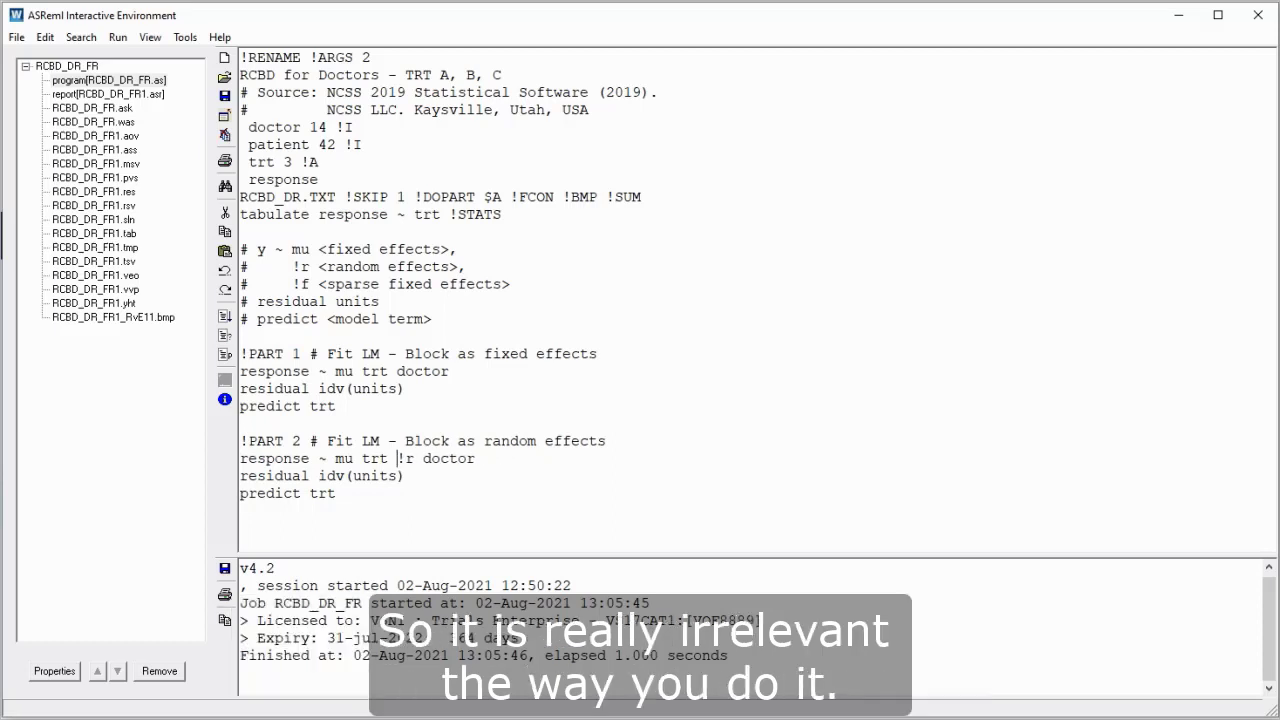
{"action": "key", "text": "Left"}
{"action": "type", "text": ","}
{"action": "key", "text": "Return"}
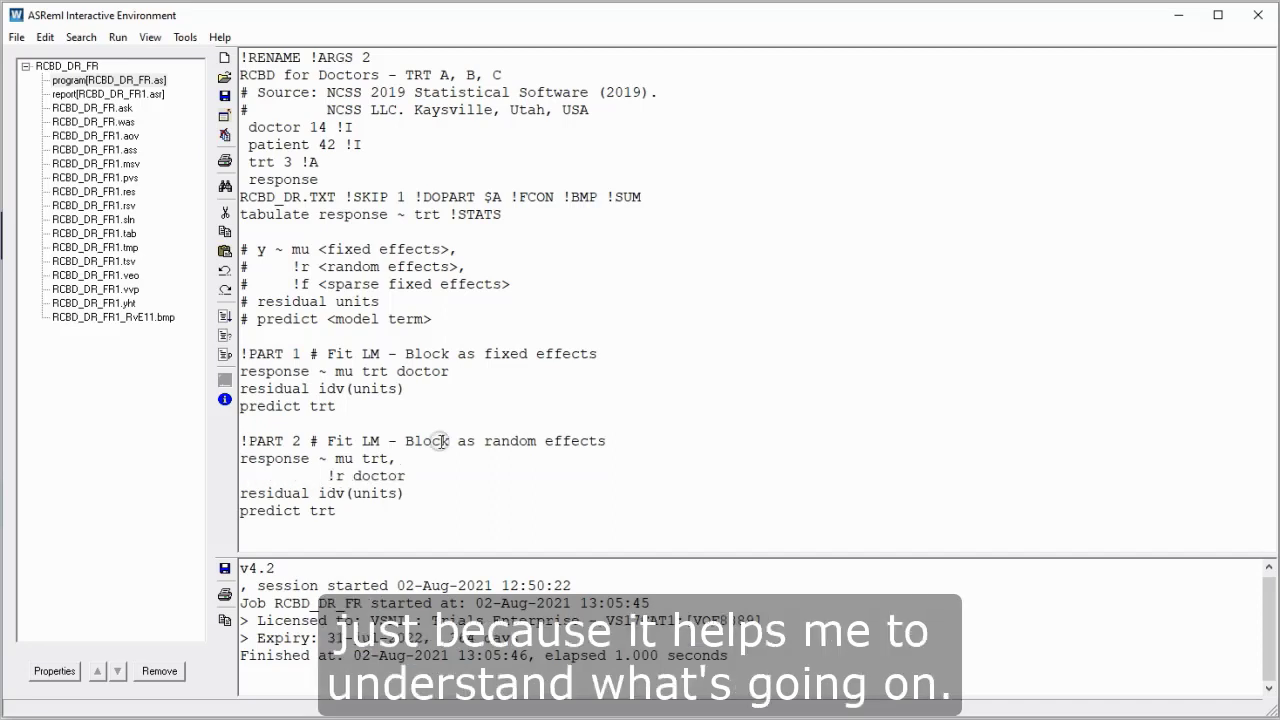
{"action": "left_click", "coordinate": [502, 476]}
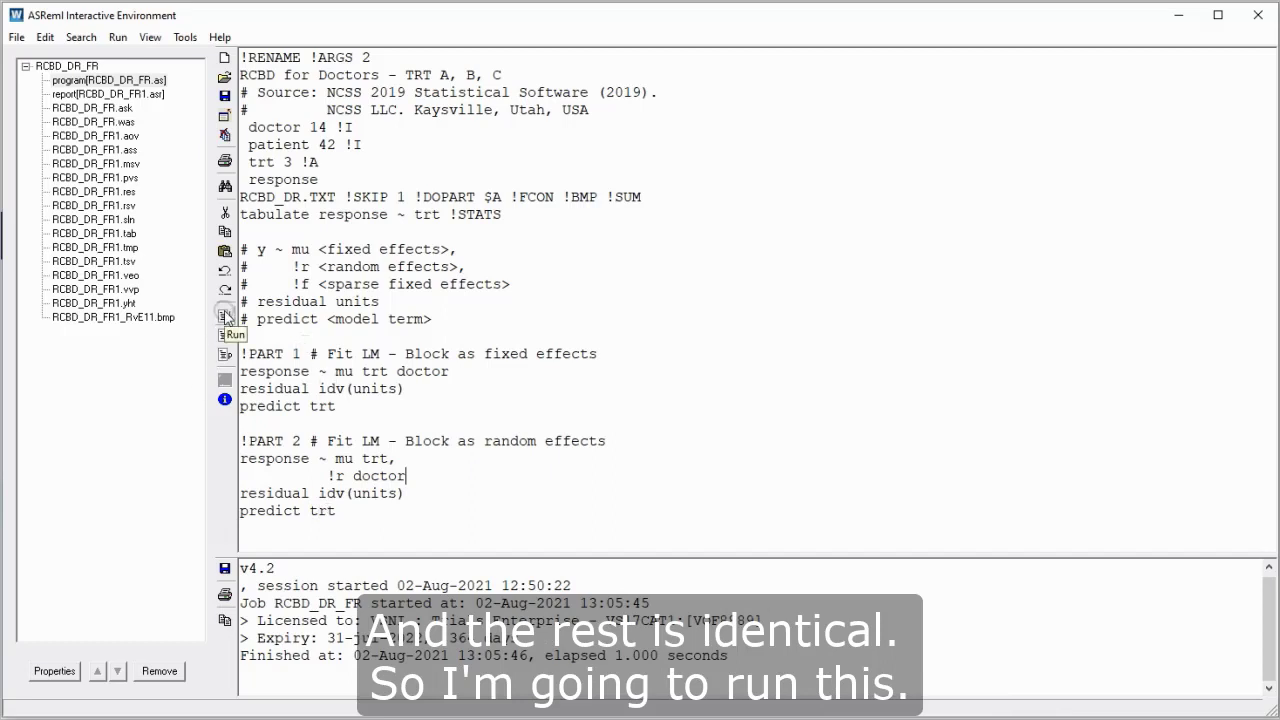
Step: Run the program and open the PART 2 output RCBD_DR_FR2.asr
{"action": "left_click", "coordinate": [225, 318]}
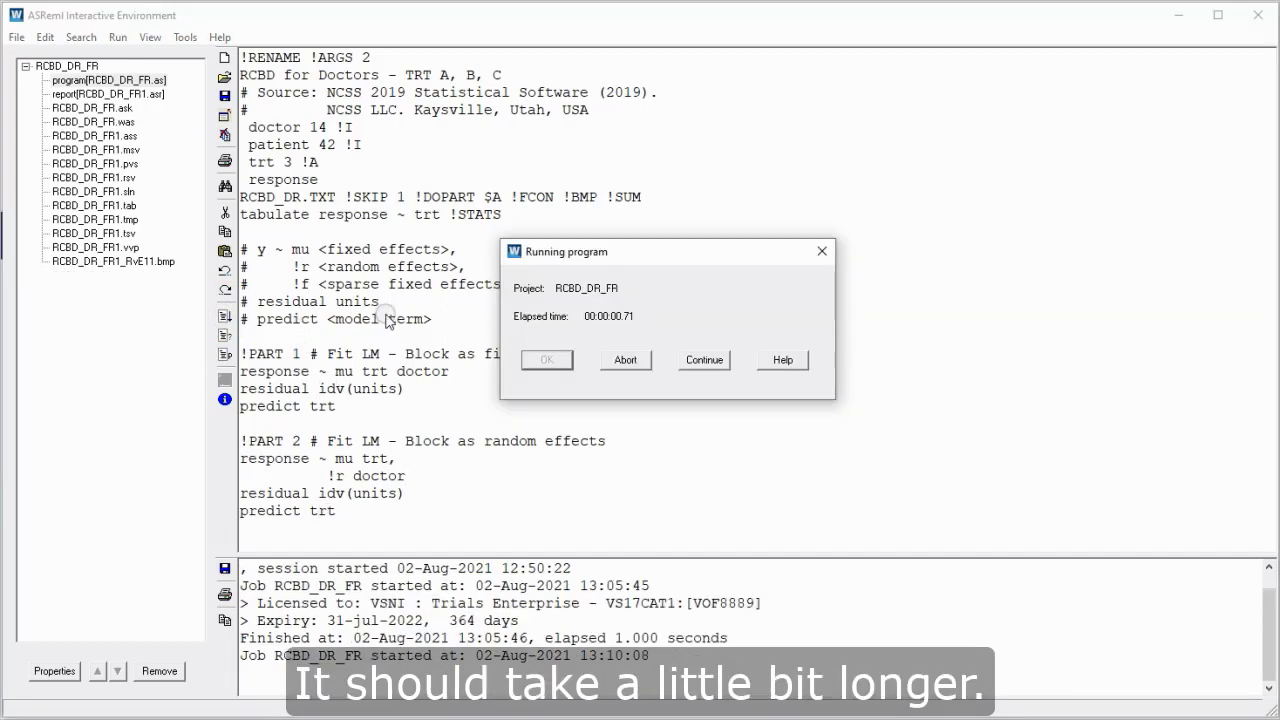
{"action": "left_click", "coordinate": [525, 360]}
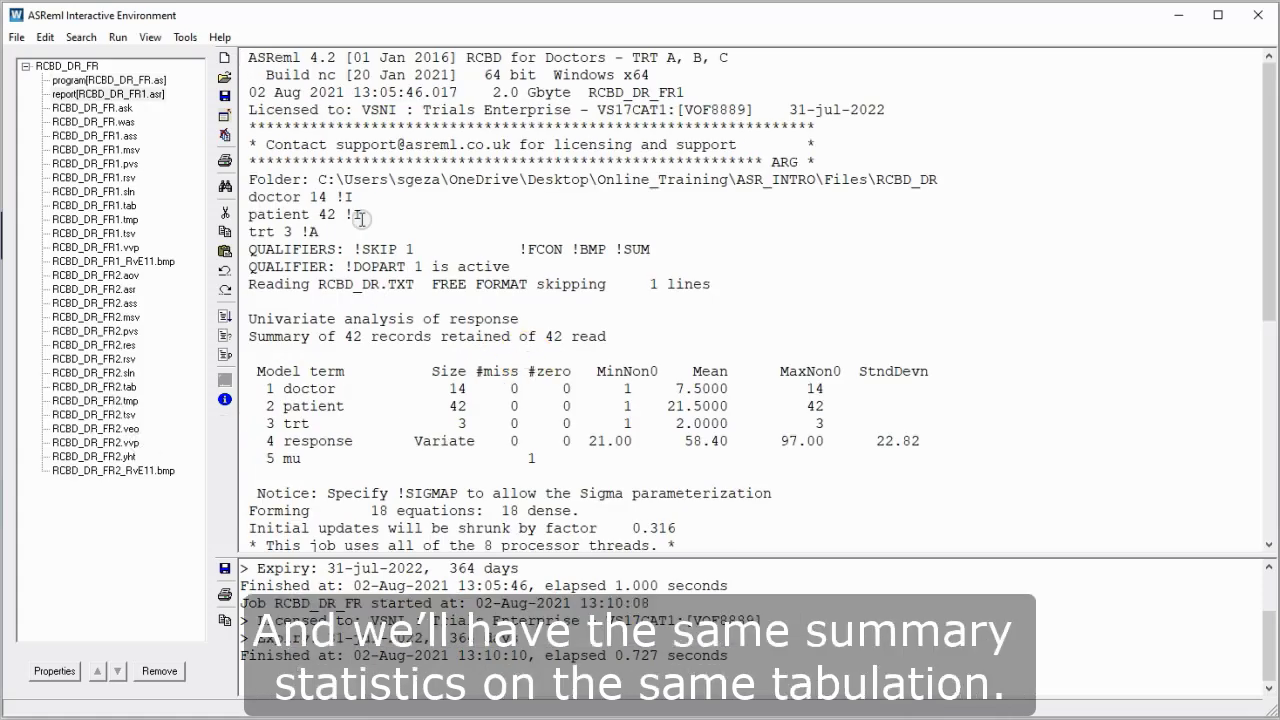
{"action": "double_click", "coordinate": [112, 289]}
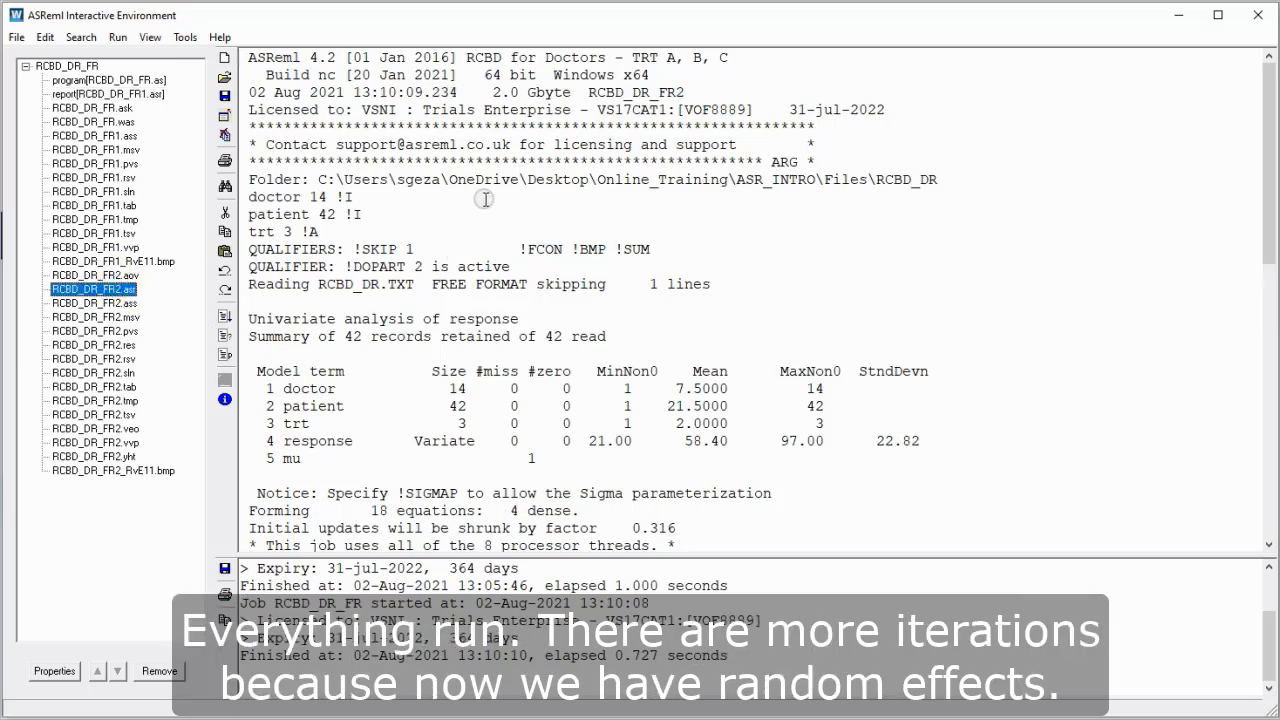
{"action": "scroll", "coordinate": [476, 221], "scroll_direction": "down", "scroll_amount": 5}
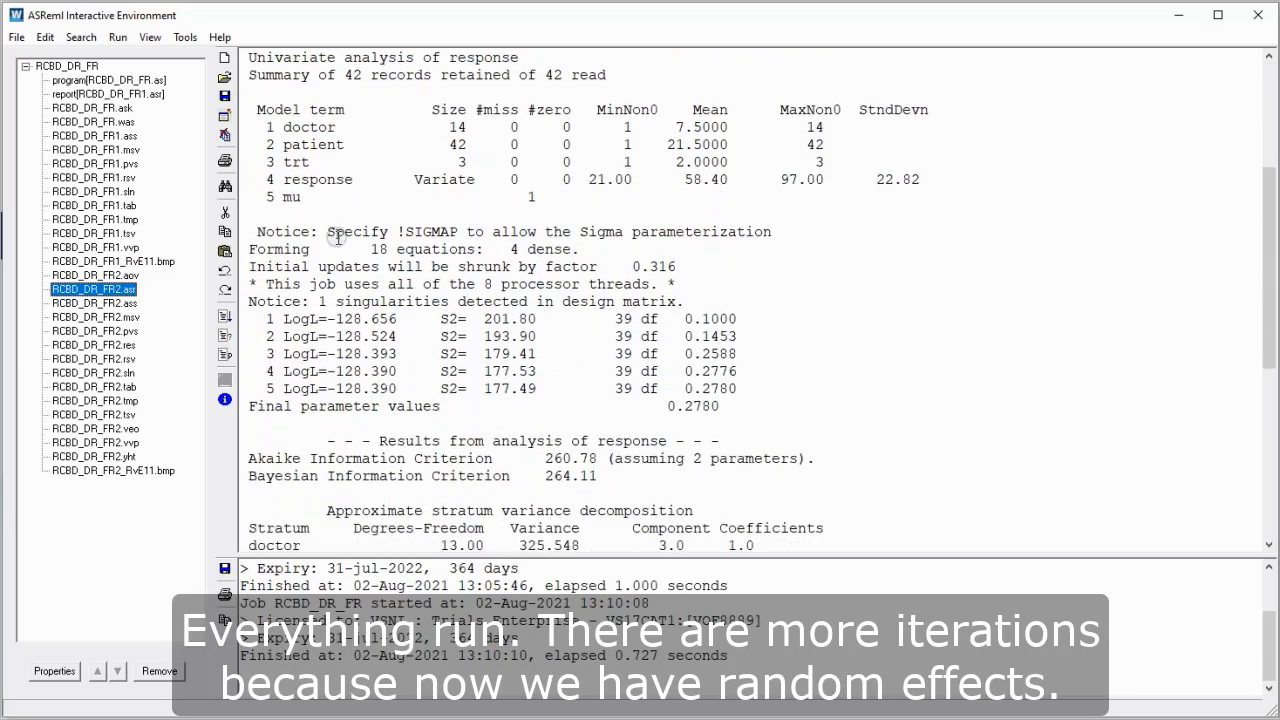
{"action": "scroll", "coordinate": [300, 290], "scroll_direction": "down", "scroll_amount": 4}
{"action": "scroll", "coordinate": [397, 400], "scroll_direction": "down", "scroll_amount": 2}
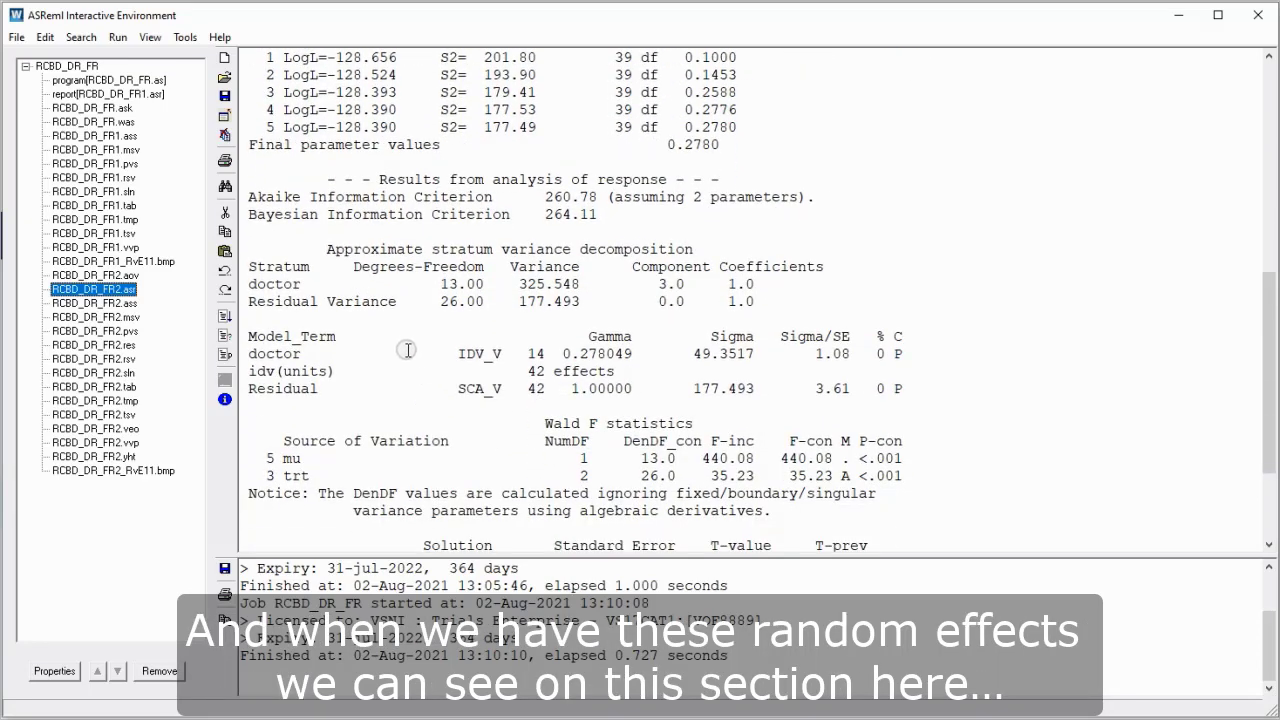
Step: Highlight the data summary, doctor variance 49.3517, residual 177.493, Sigma/SE 1.08 and 14 doctor levels
{"action": "left_click_drag", "start_coordinate": [301, 318], "coordinate": [413, 372]}
{"action": "scroll", "coordinate": [413, 372], "scroll_direction": "down", "scroll_amount": 9}
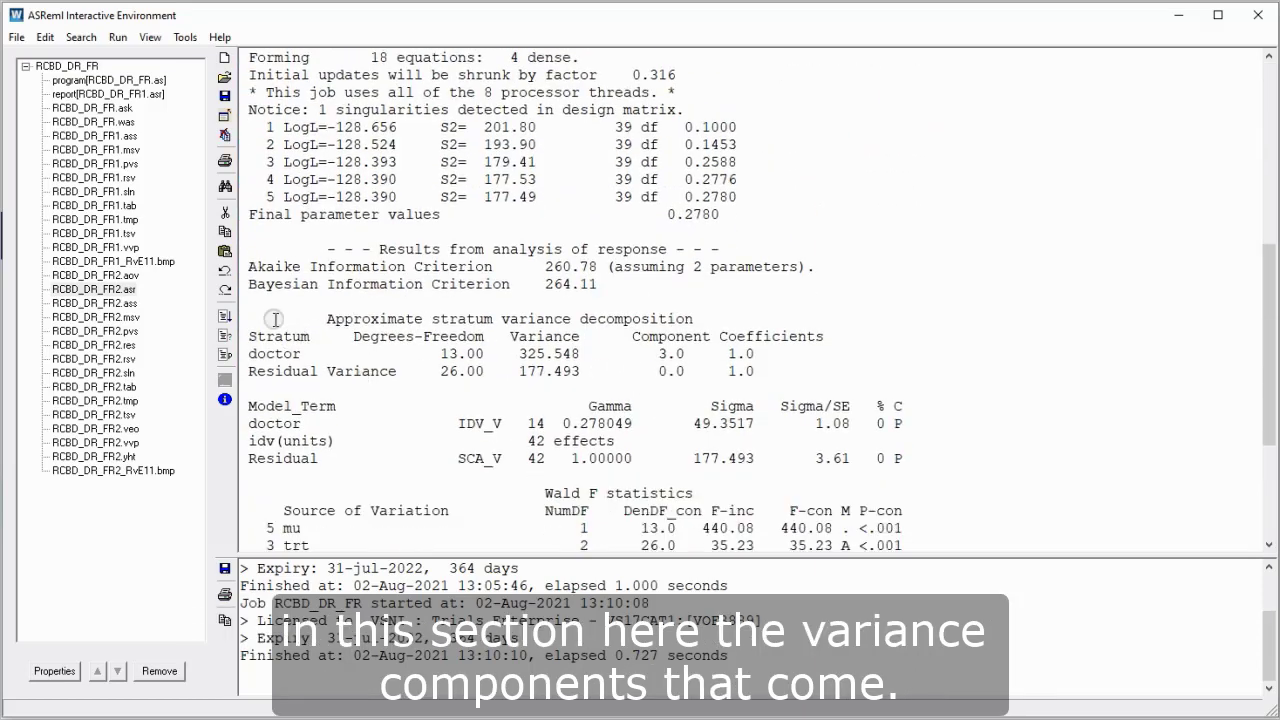
{"action": "scroll", "coordinate": [271, 368], "scroll_direction": "down", "scroll_amount": 1}
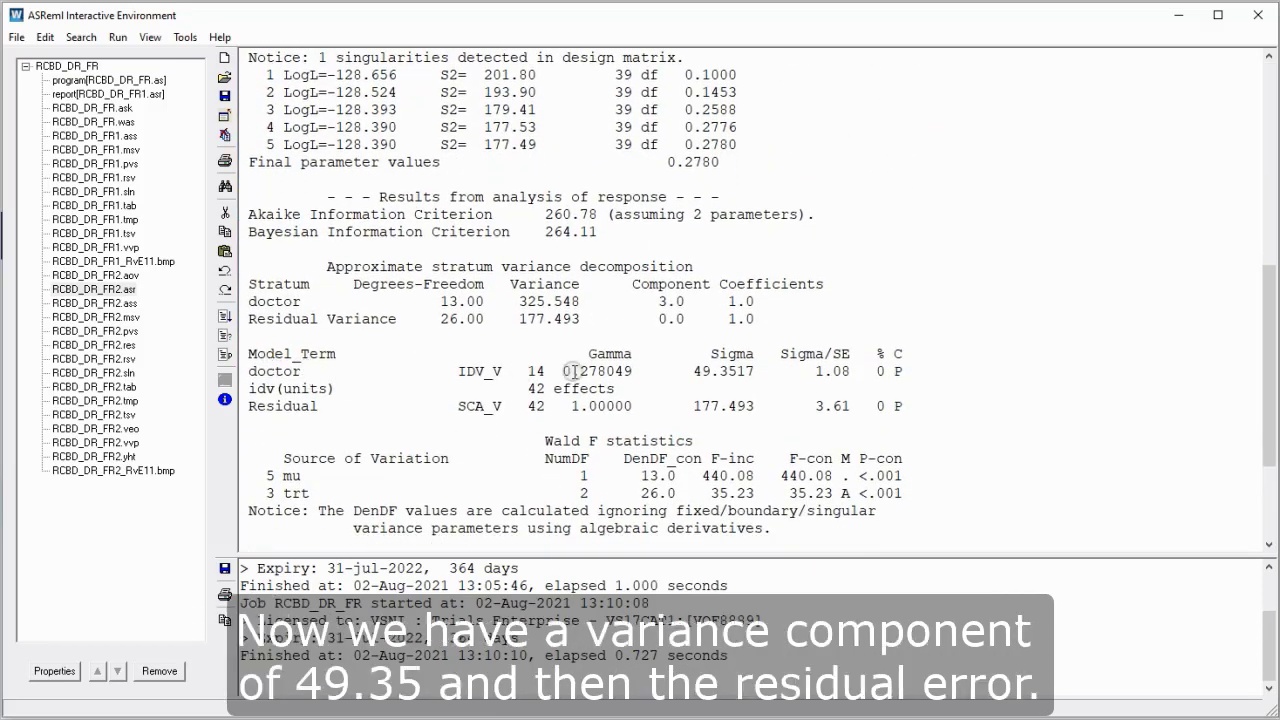
{"action": "left_click_drag", "start_coordinate": [693, 370], "coordinate": [760, 372]}
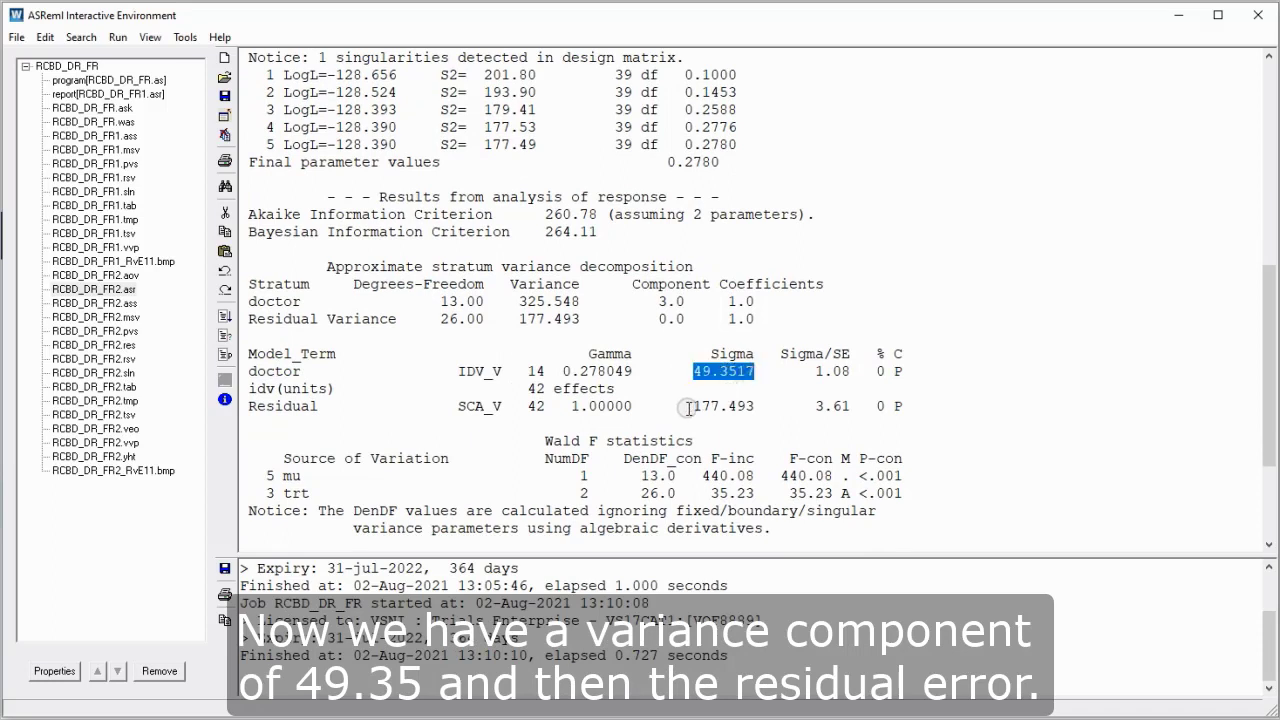
{"action": "left_click_drag", "start_coordinate": [683, 407], "coordinate": [766, 408]}
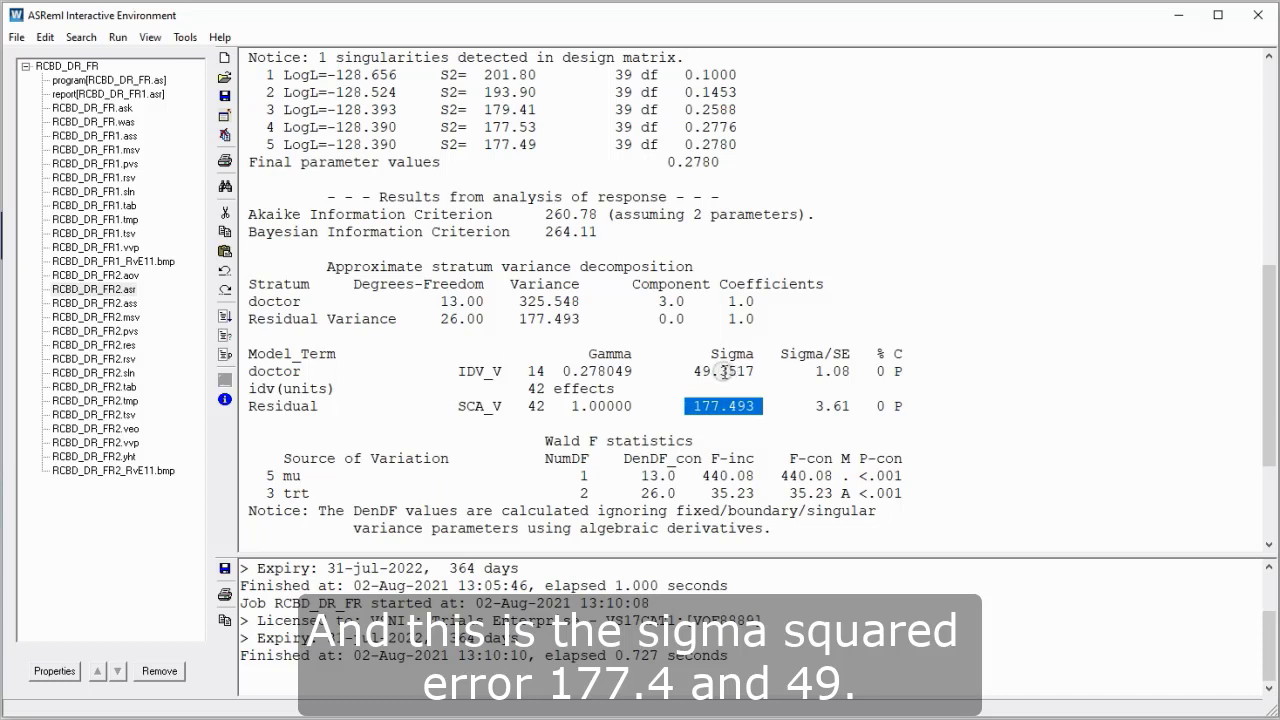
{"action": "left_click_drag", "start_coordinate": [694, 370], "coordinate": [758, 376]}
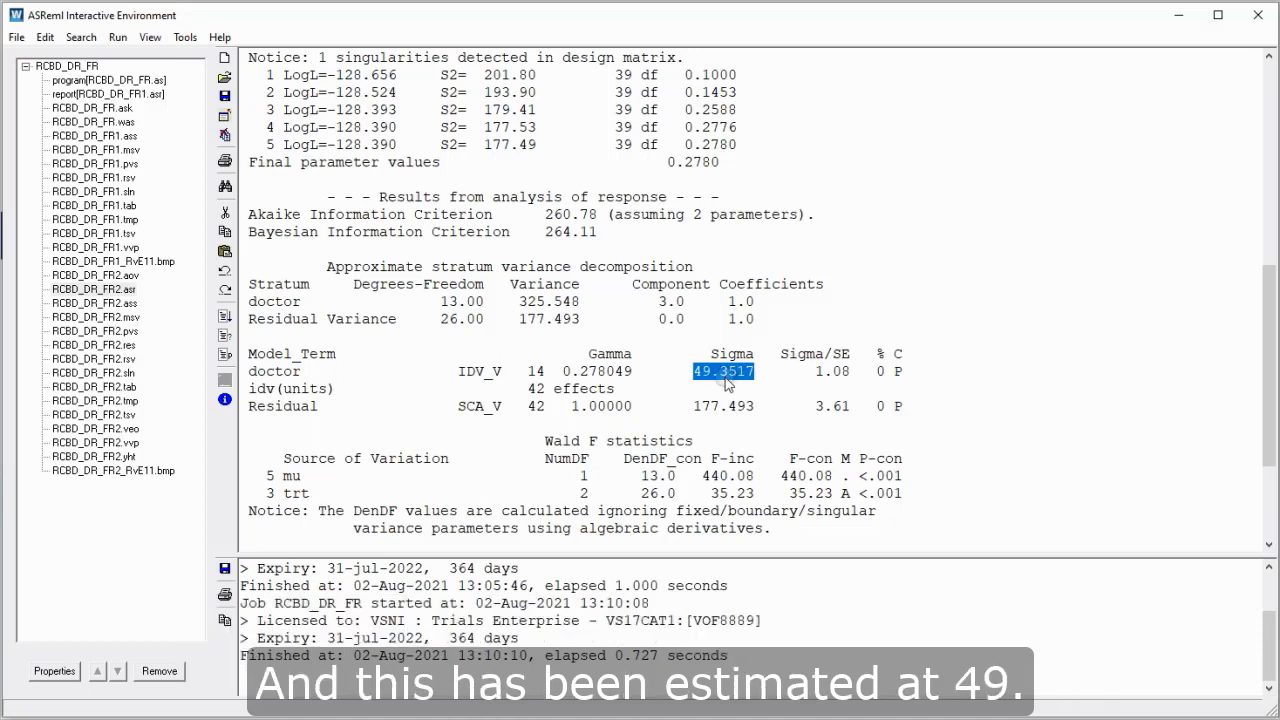
{"action": "left_click", "coordinate": [700, 372]}
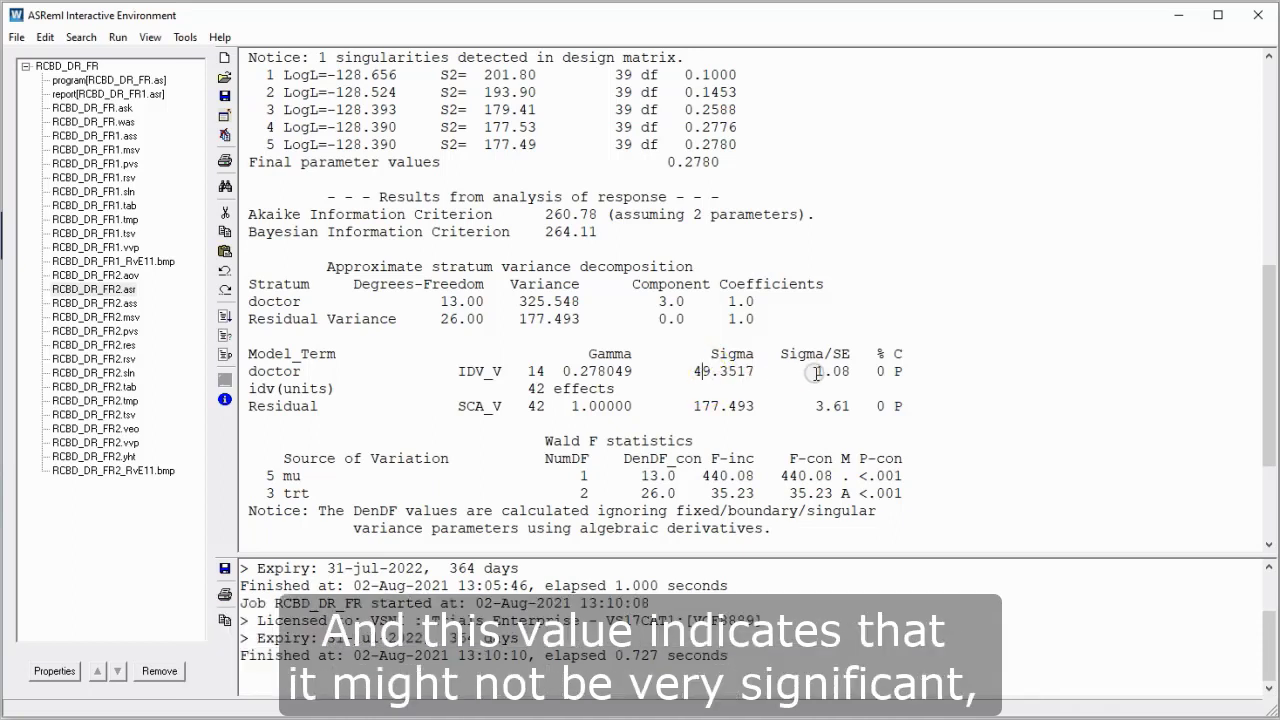
{"action": "left_click_drag", "start_coordinate": [812, 372], "coordinate": [858, 372]}
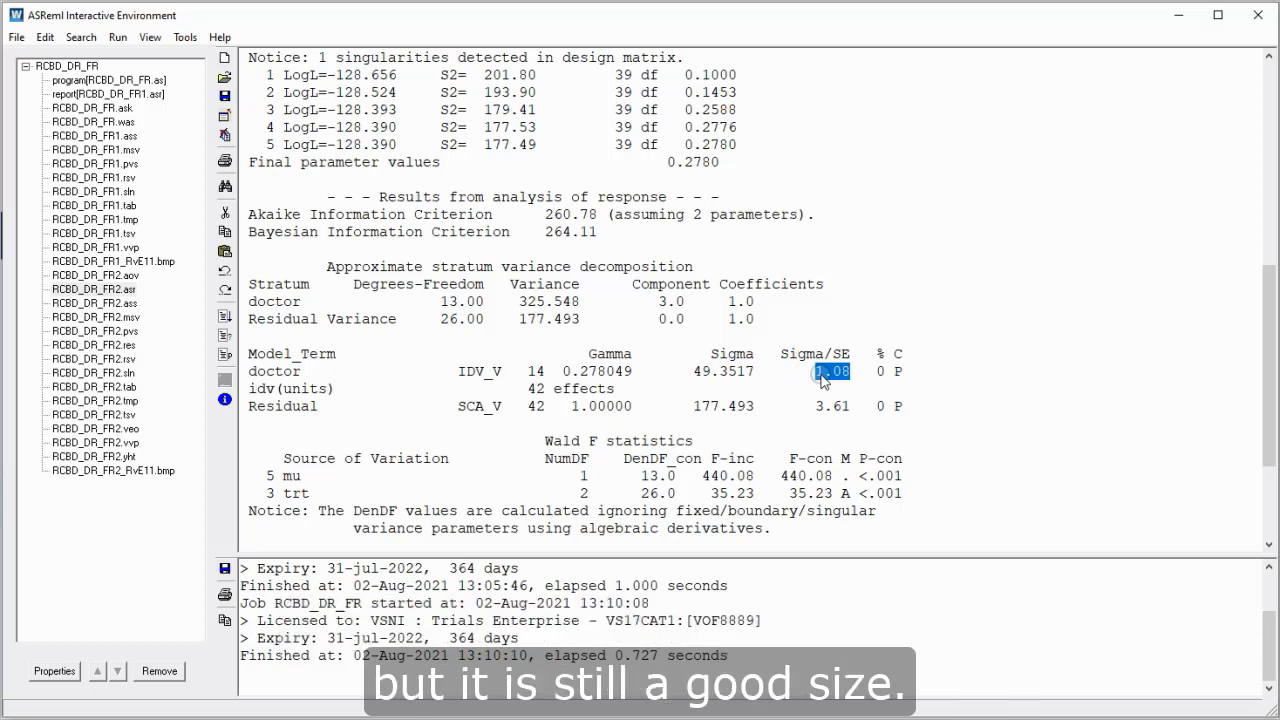
{"action": "left_click", "coordinate": [771, 394]}
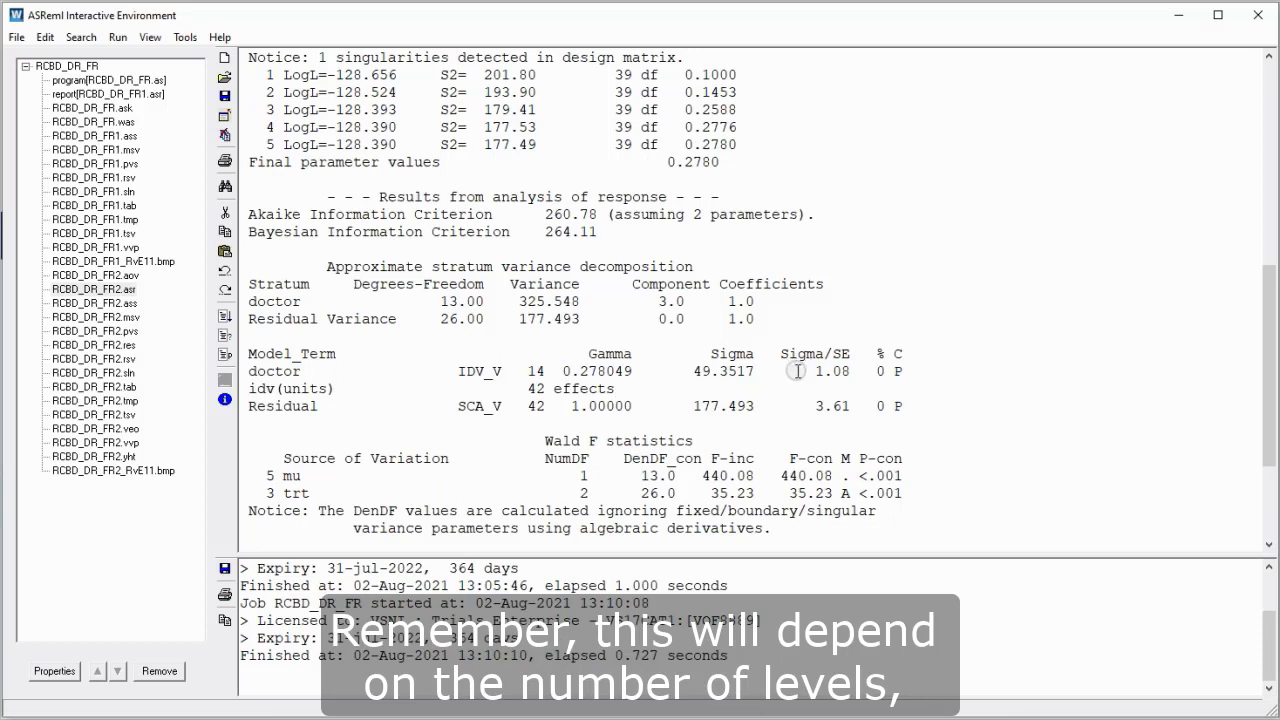
{"action": "left_click_drag", "start_coordinate": [526, 371], "coordinate": [548, 368]}
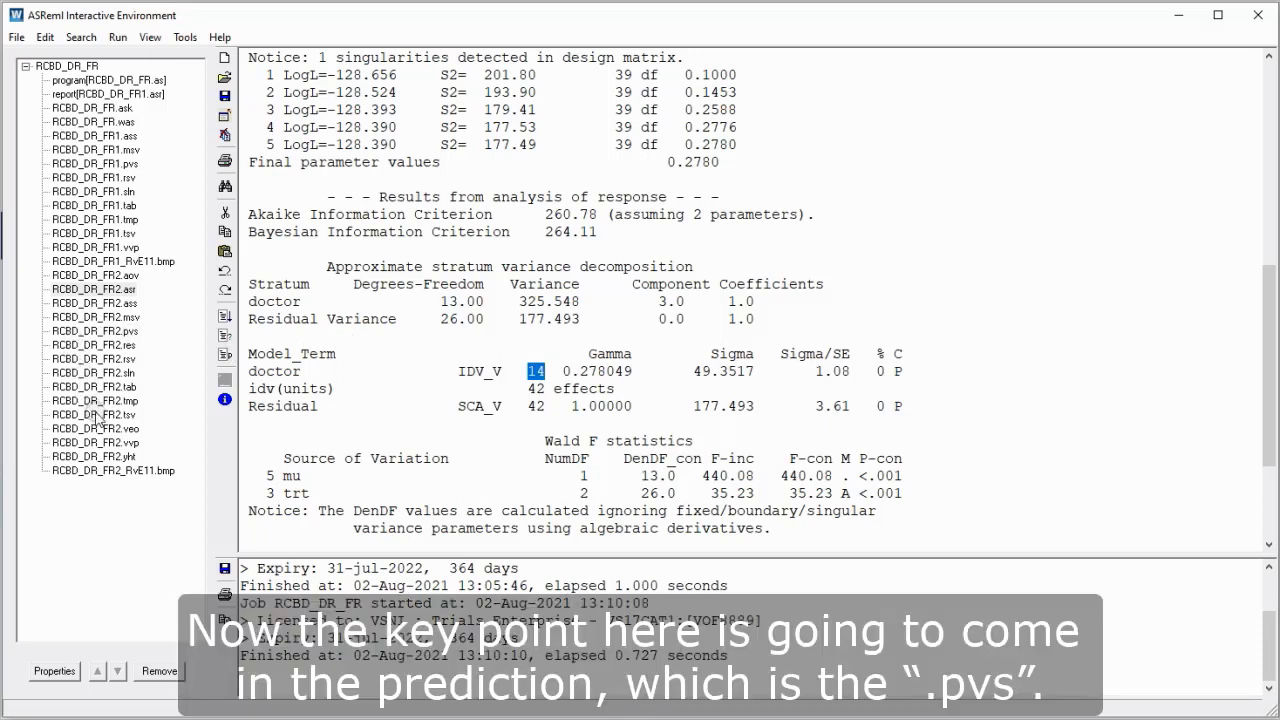
Step: Compare RCBD_DR_FR2.pvs and RCBD_DR_FR1.pvs trt predictions, ending on PART 2's means 45.29, 47.14, 82.79
{"action": "left_click", "coordinate": [108, 332]}
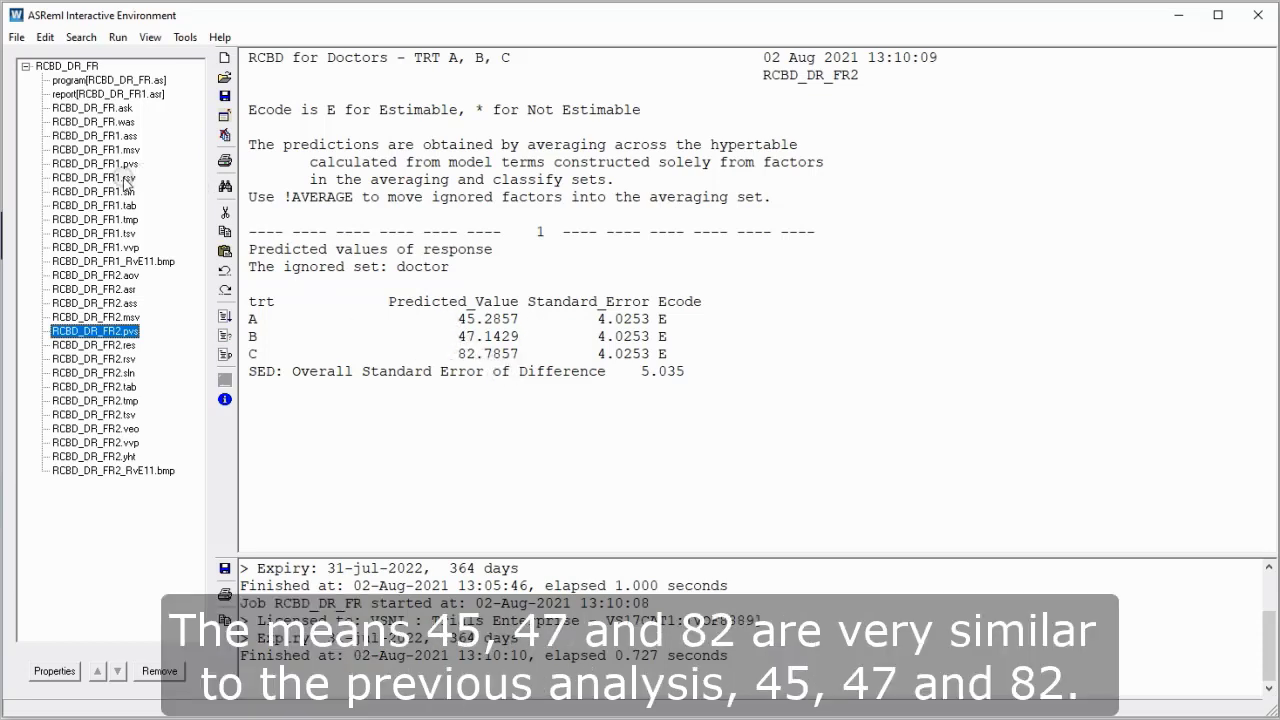
{"action": "left_click", "coordinate": [95, 164]}
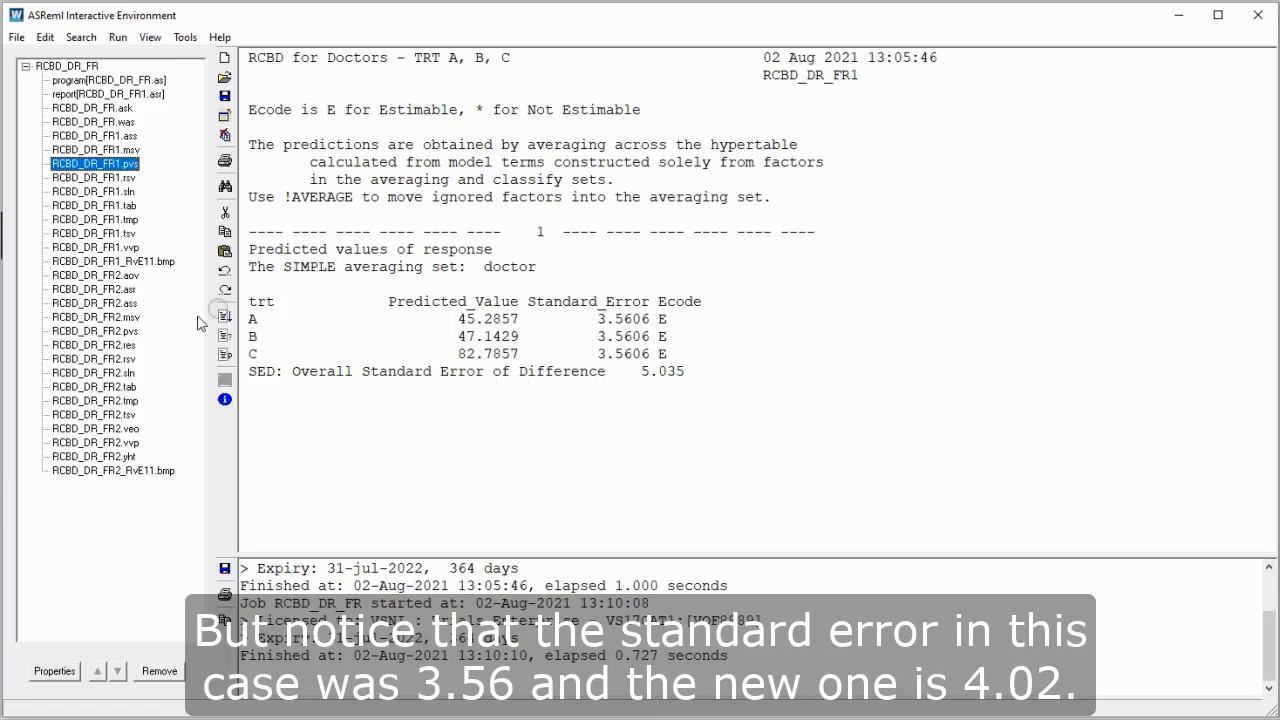
{"action": "left_click", "coordinate": [122, 331]}
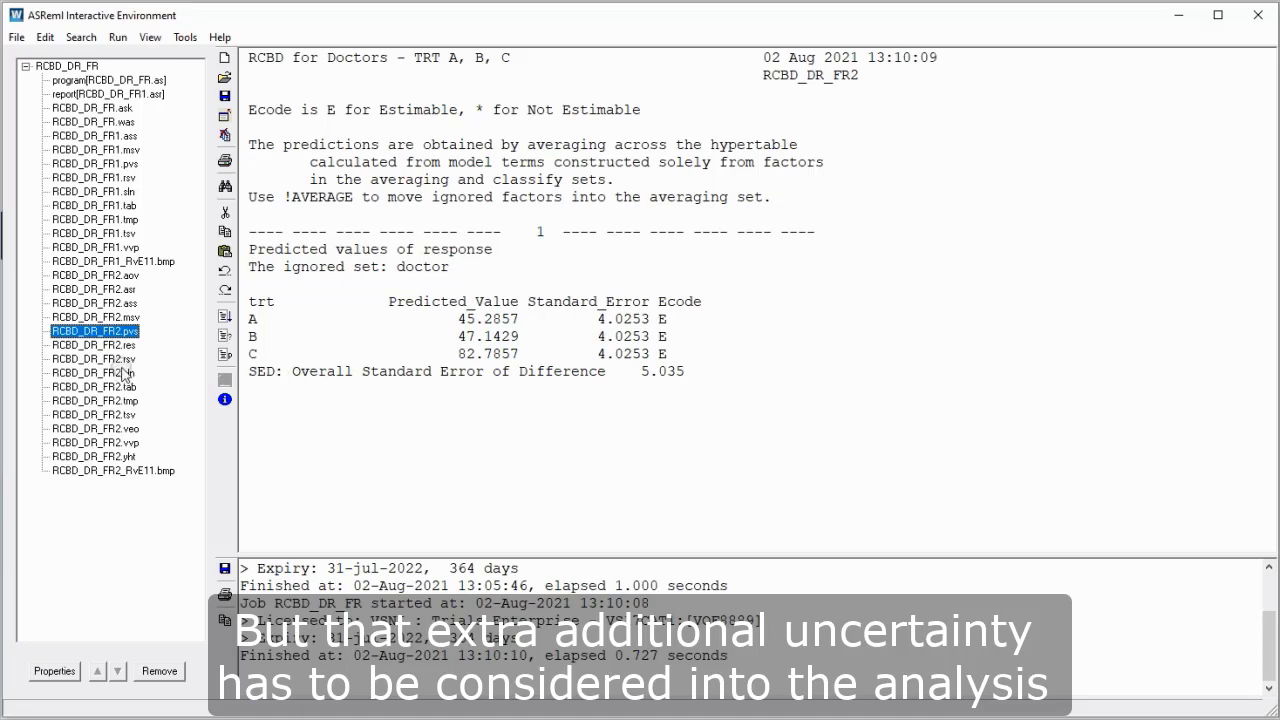
Step: Review the RCBD_DR_FR2.asr variance components, then open the RCBD_DR_FR1.sln fixed-effect solutions
{"action": "left_click", "coordinate": [97, 290]}
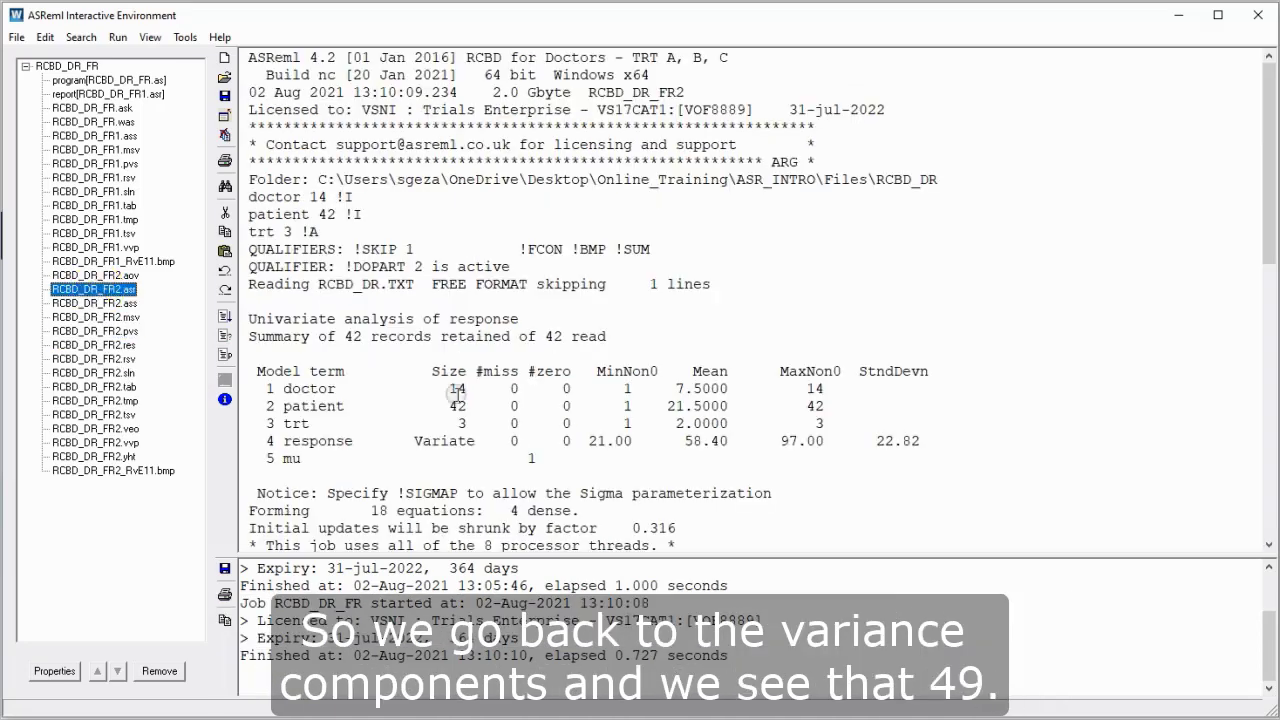
{"action": "scroll", "coordinate": [500, 401], "scroll_direction": "down", "scroll_amount": 2}
{"action": "scroll", "coordinate": [500, 401], "scroll_direction": "down", "scroll_amount": 8}
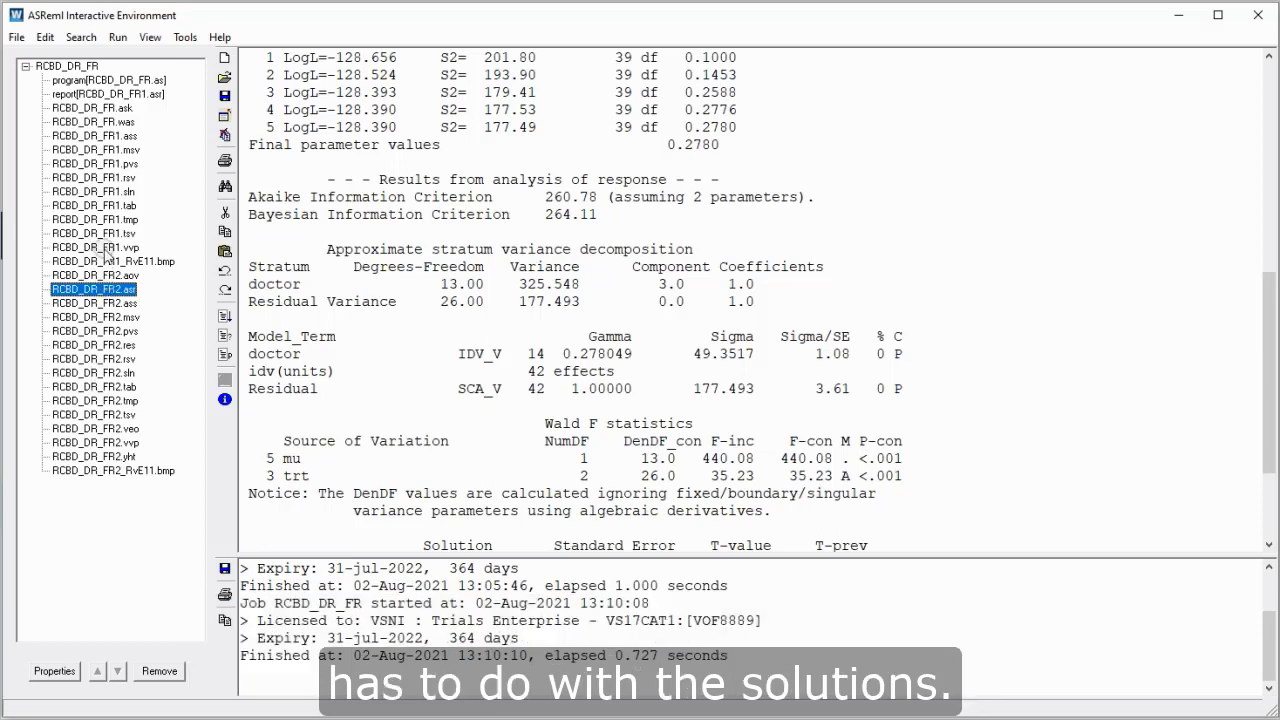
{"action": "left_click", "coordinate": [91, 192]}
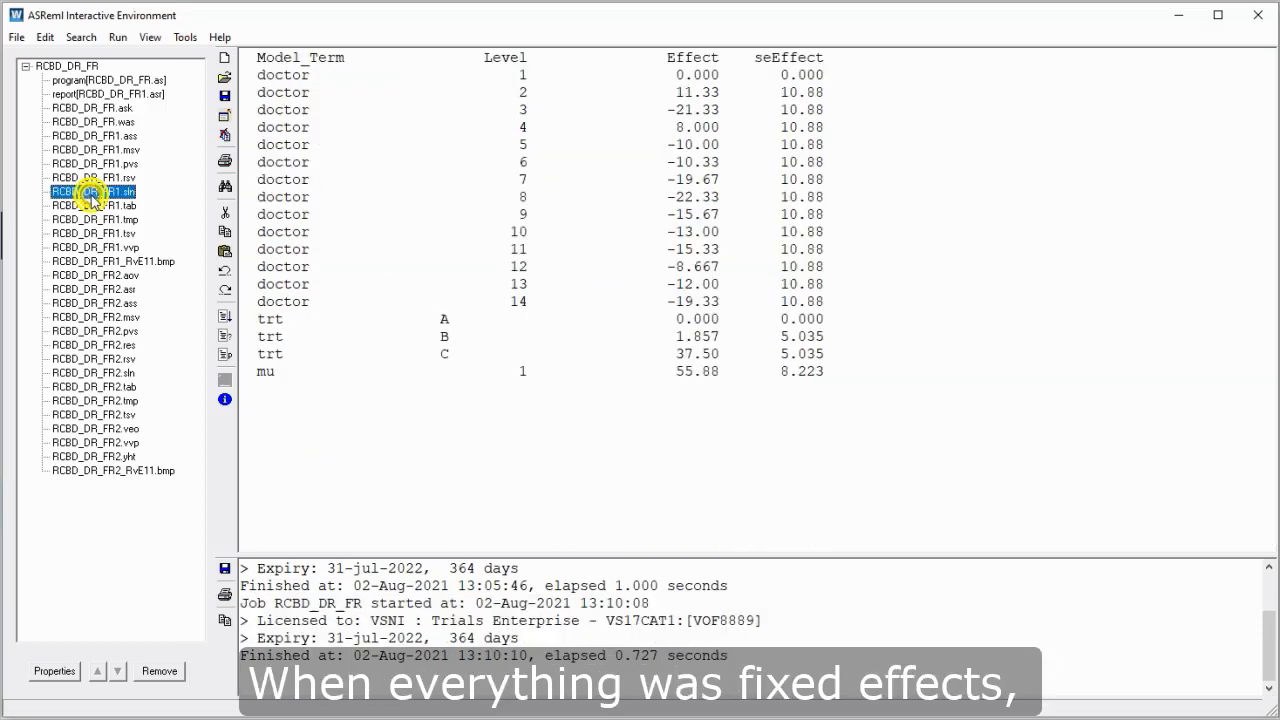
Step: Highlight the fourteen random doctor effects (SE 5.340) in RCBD_DR_FR2.sln, then reopen RCBD_DR_FR.as
{"action": "left_click", "coordinate": [103, 374]}
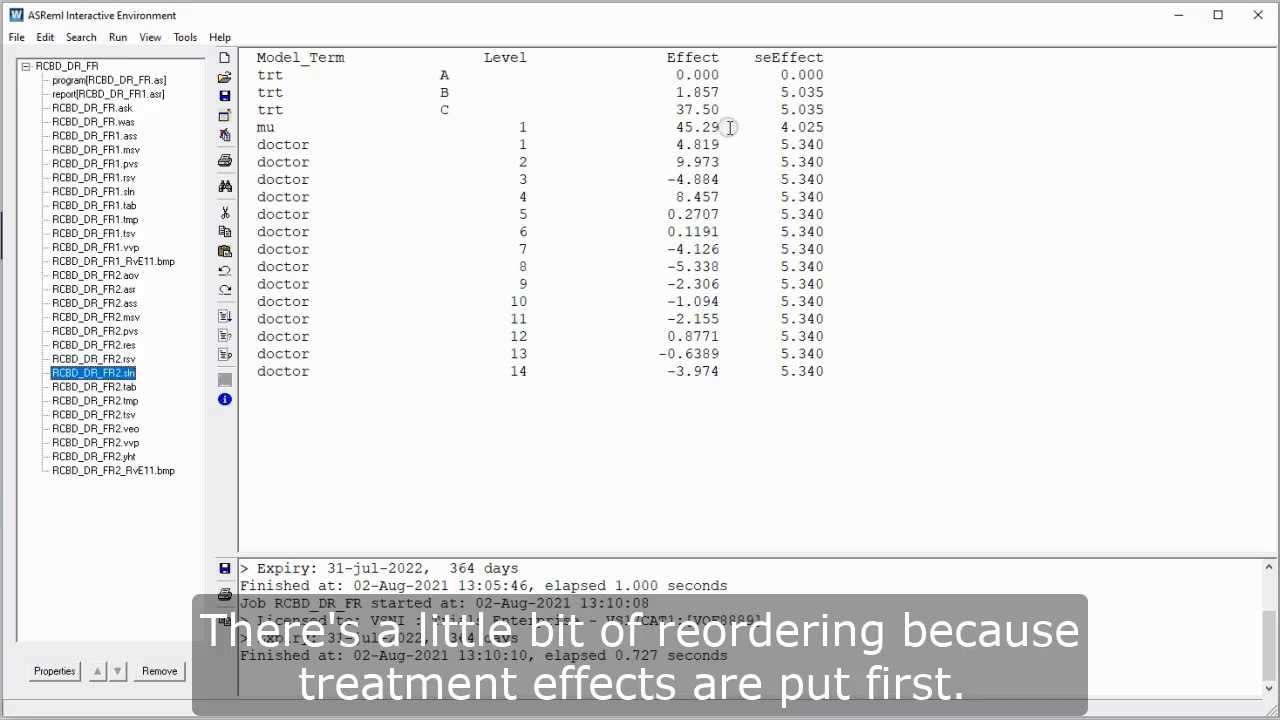
{"action": "left_click", "coordinate": [282, 146]}
{"action": "left_click_drag", "start_coordinate": [282, 146], "coordinate": [857, 378]}
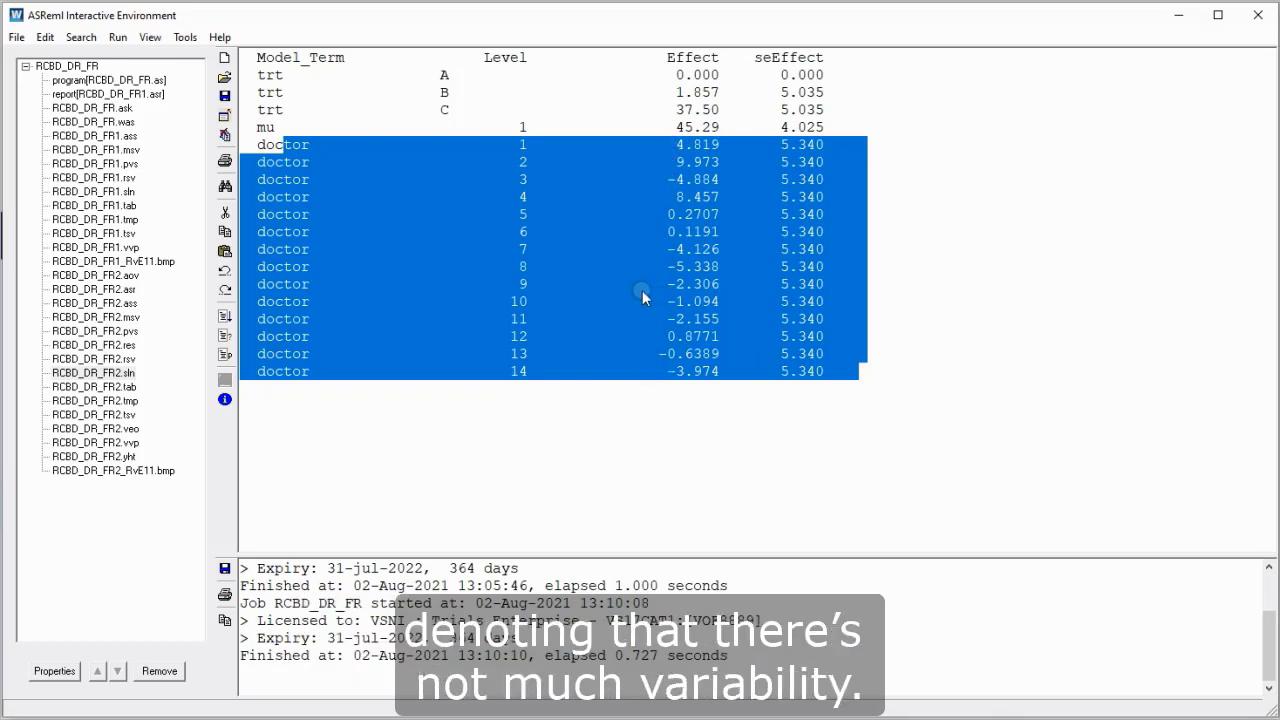
{"action": "left_click", "coordinate": [645, 240]}
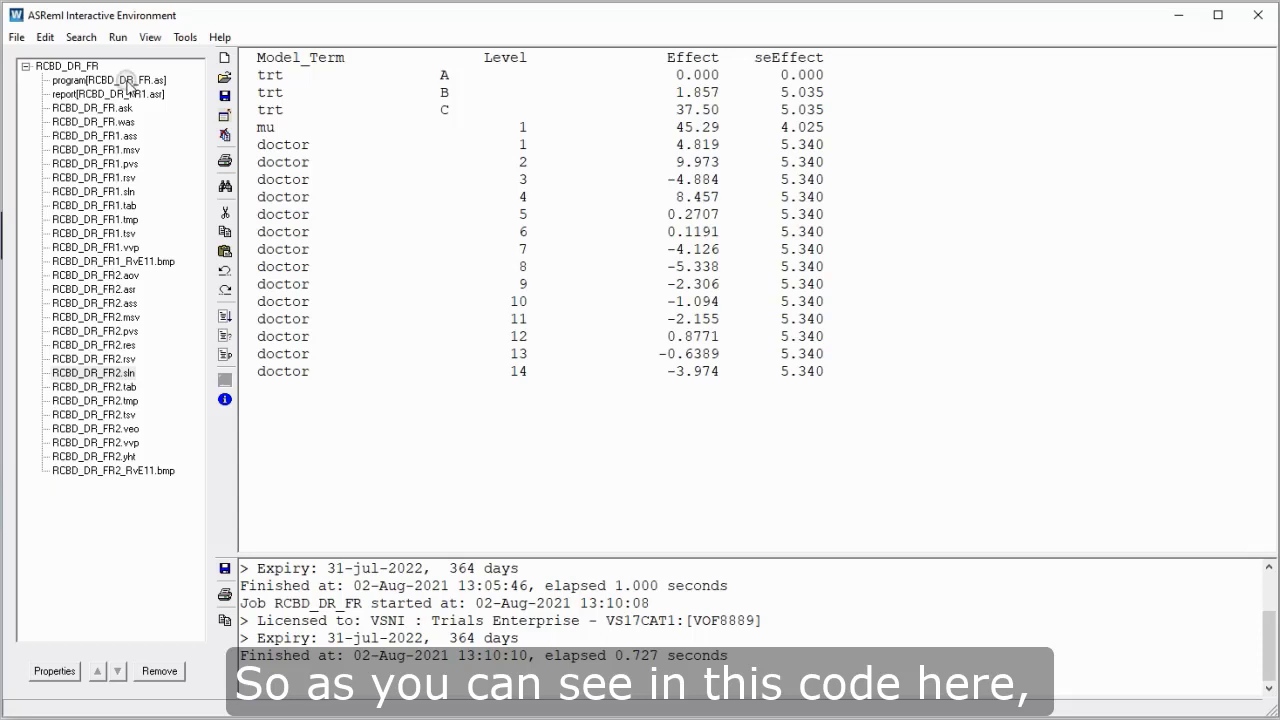
{"action": "left_click", "coordinate": [120, 80]}
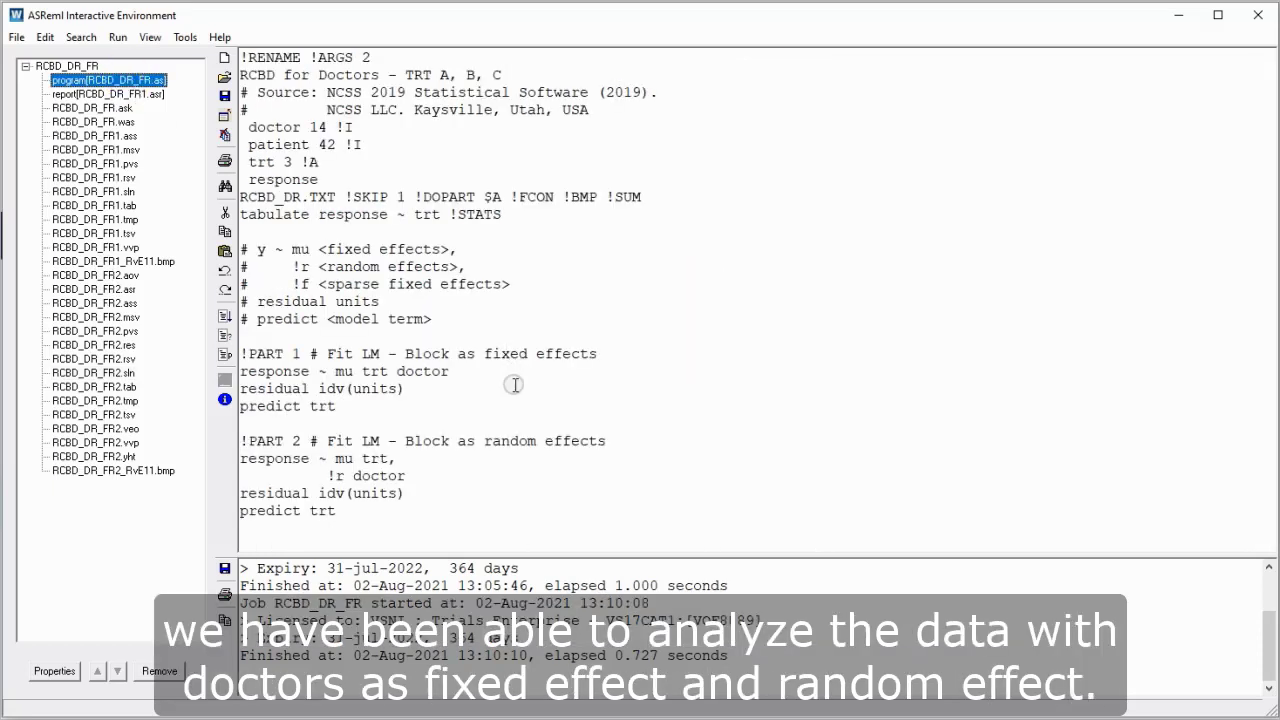